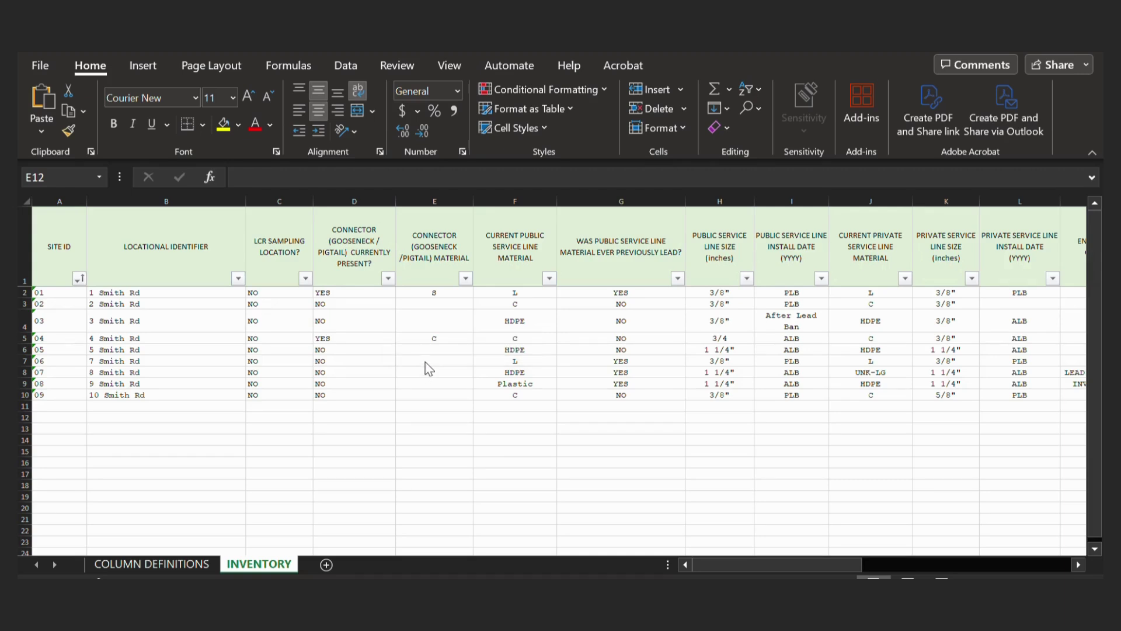
Select cell E7 and bring up its context menu listing the DEP add-in commands
click(425, 362)
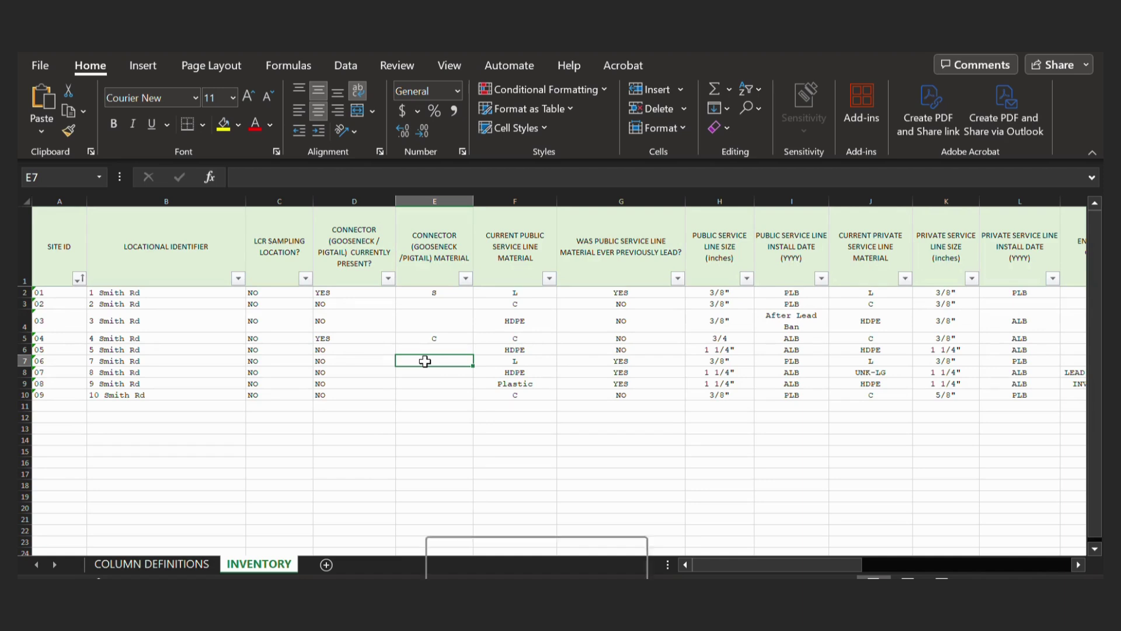
right_click(425, 363)
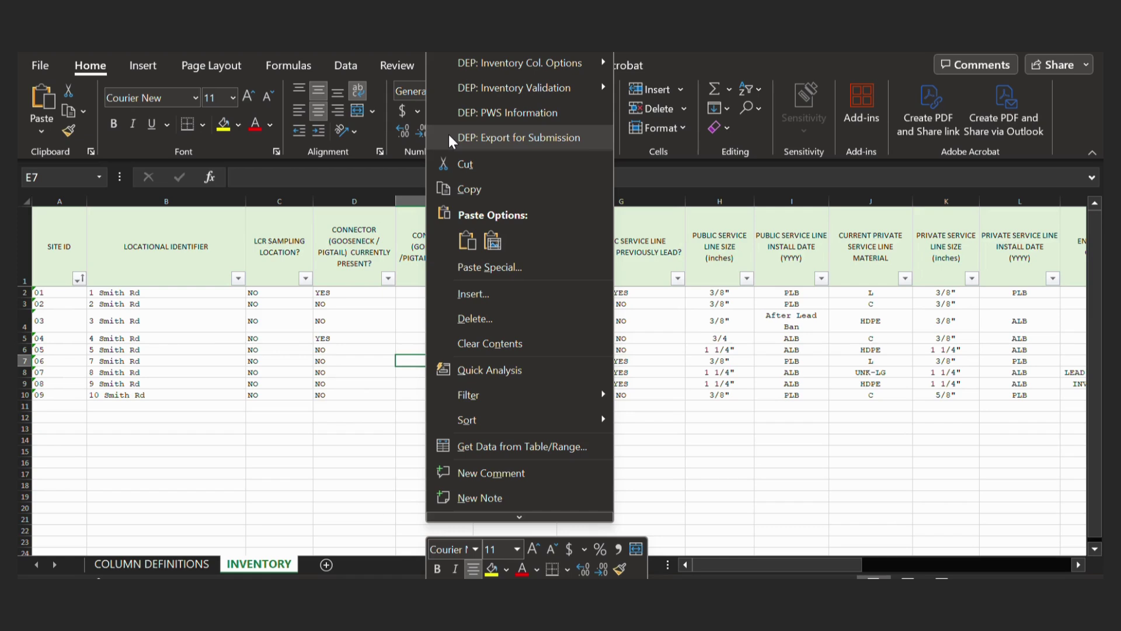
Open DEP: PWS Information and save the displayed PWS ID
click(454, 114)
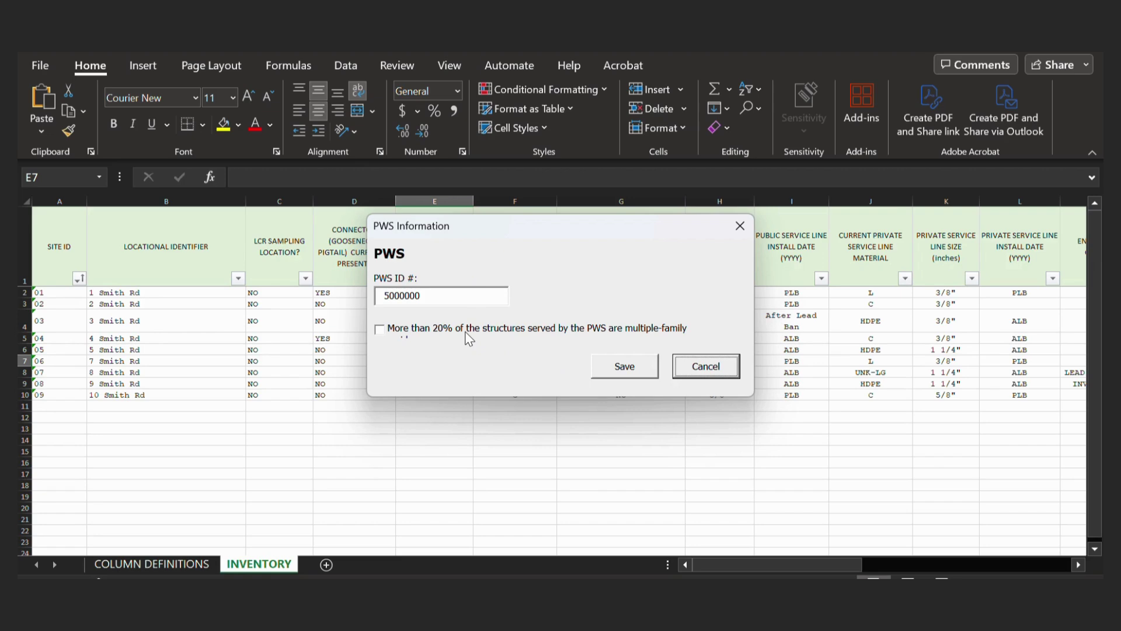
click(599, 369)
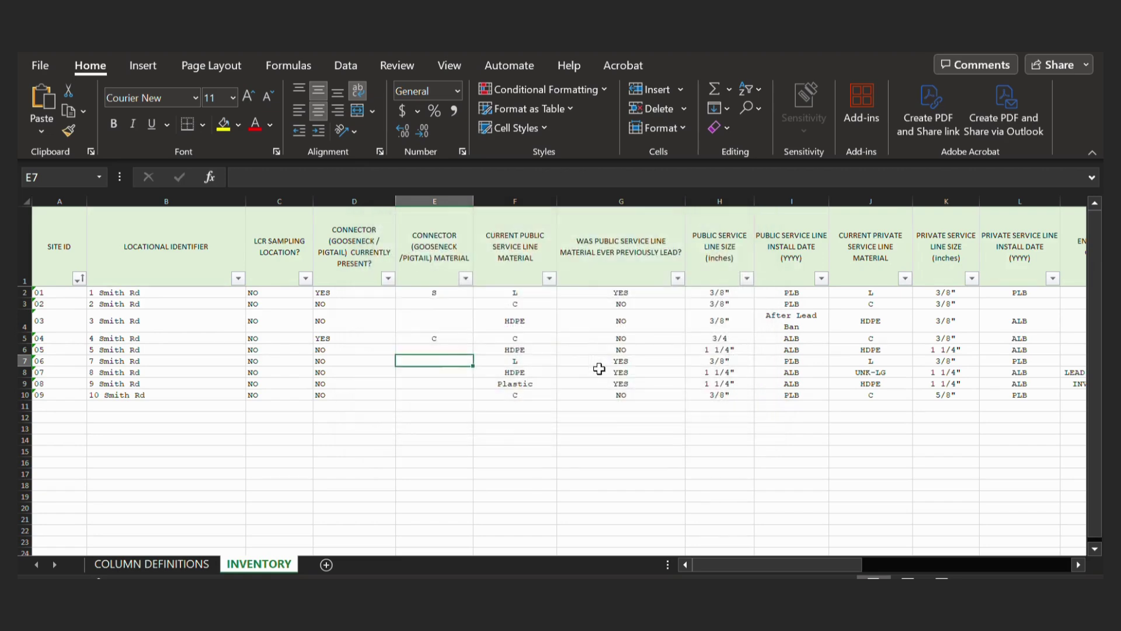
click(439, 402)
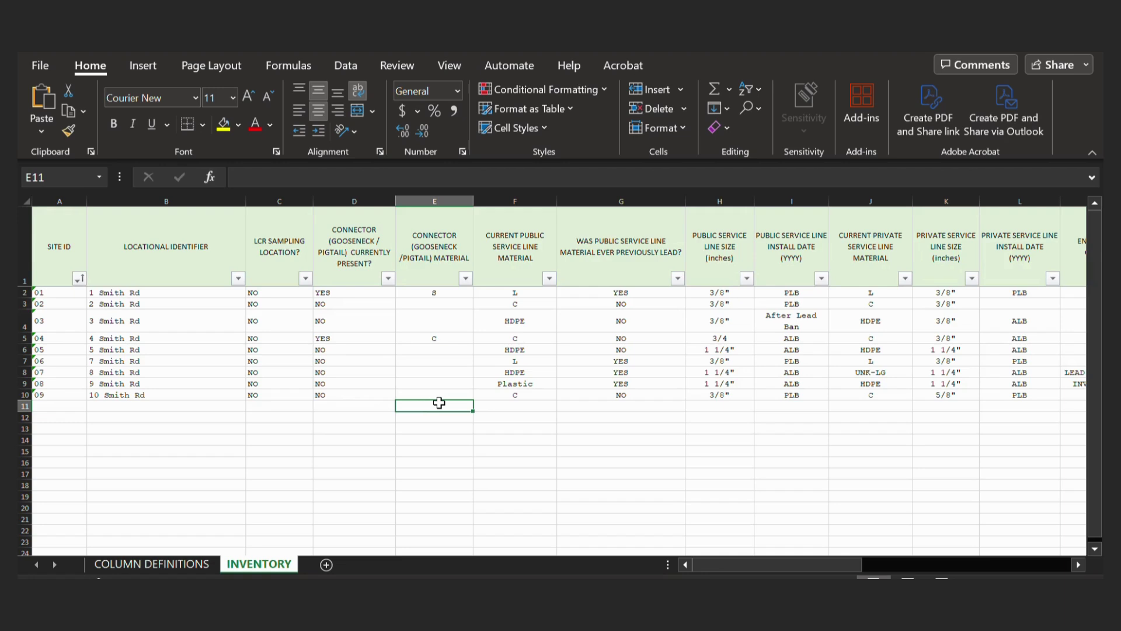
click(417, 382)
right_click(416, 383)
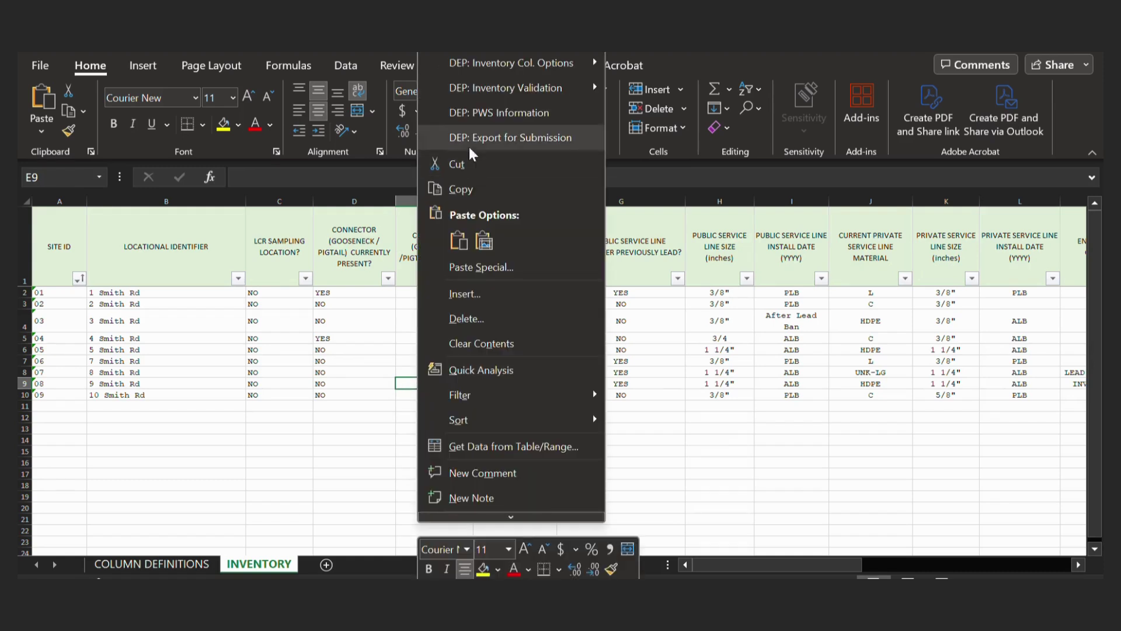
mouse_move(475, 81)
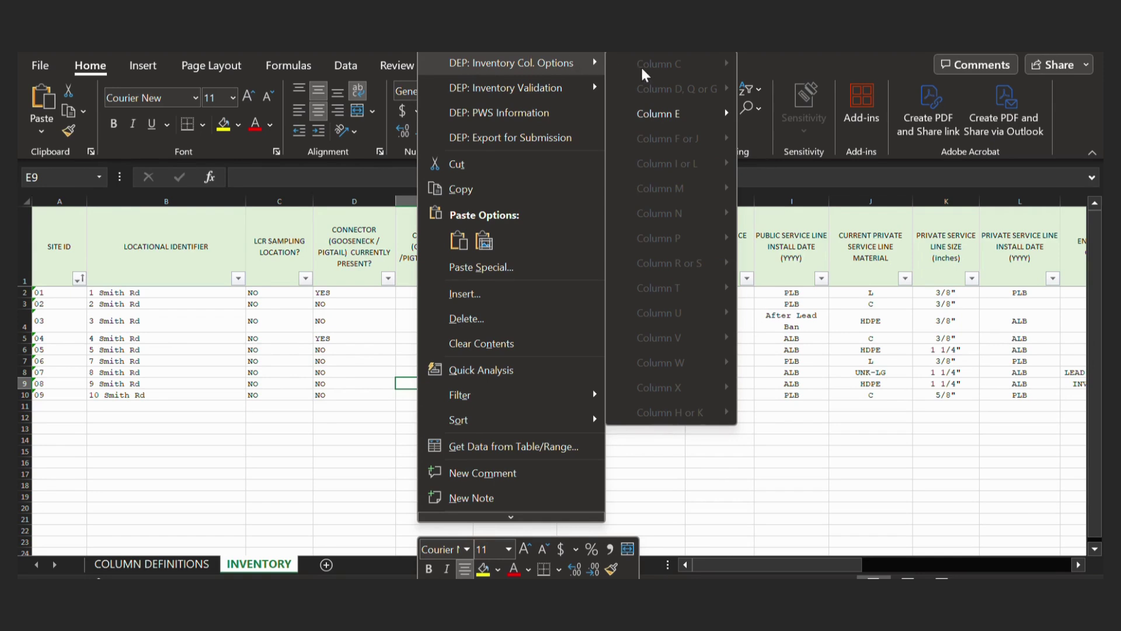
mouse_move(663, 125)
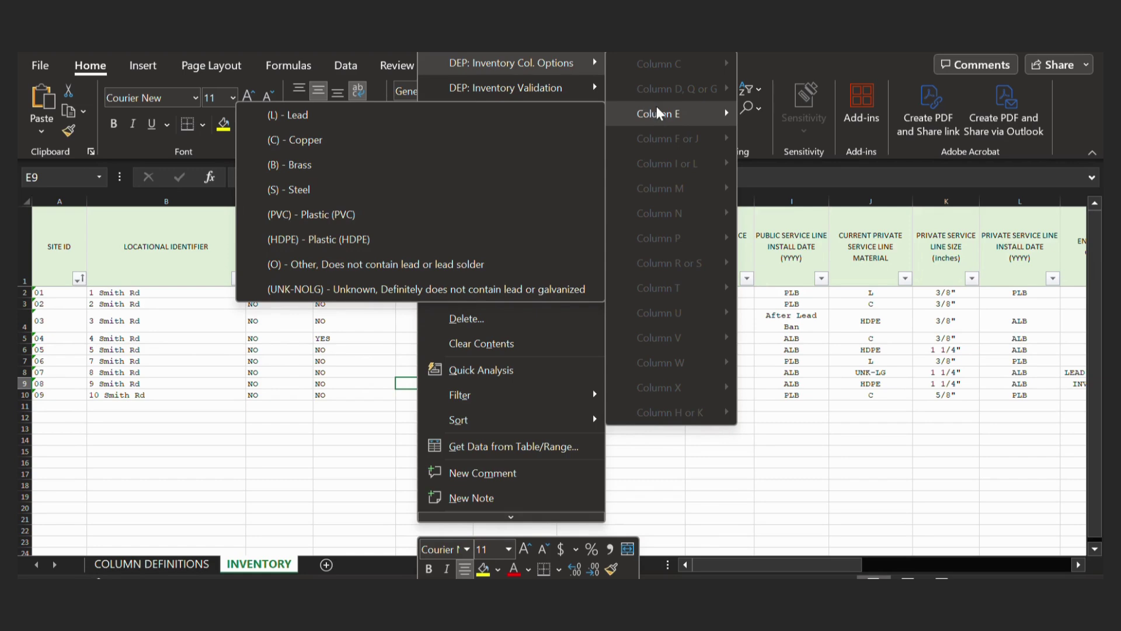
key(Escape)
click(262, 340)
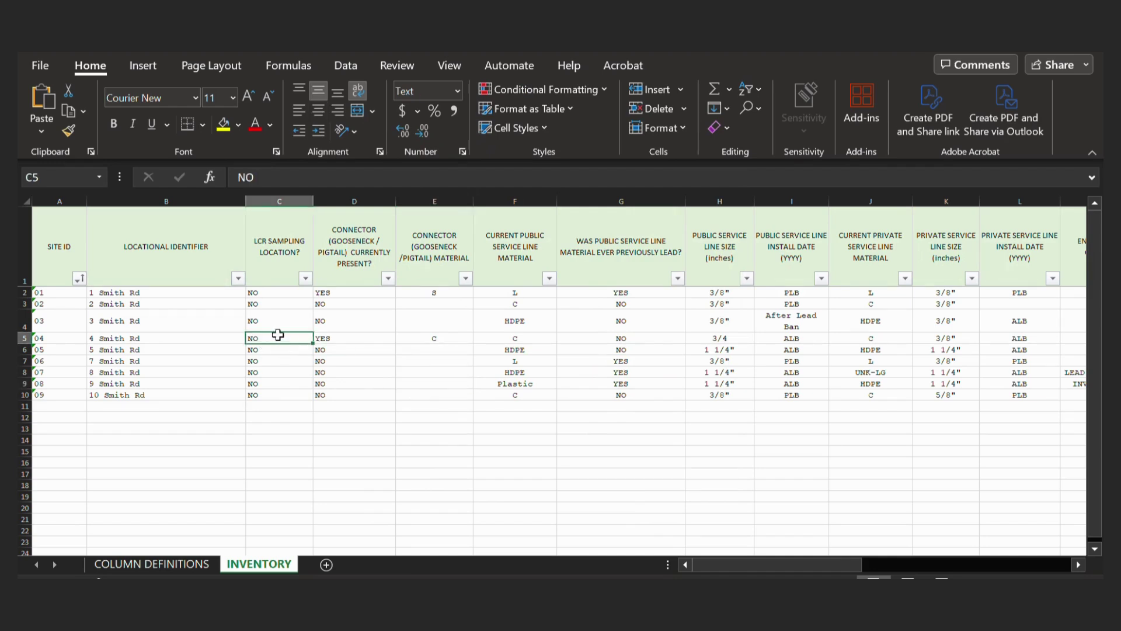
right_click(278, 334)
mouse_move(387, 65)
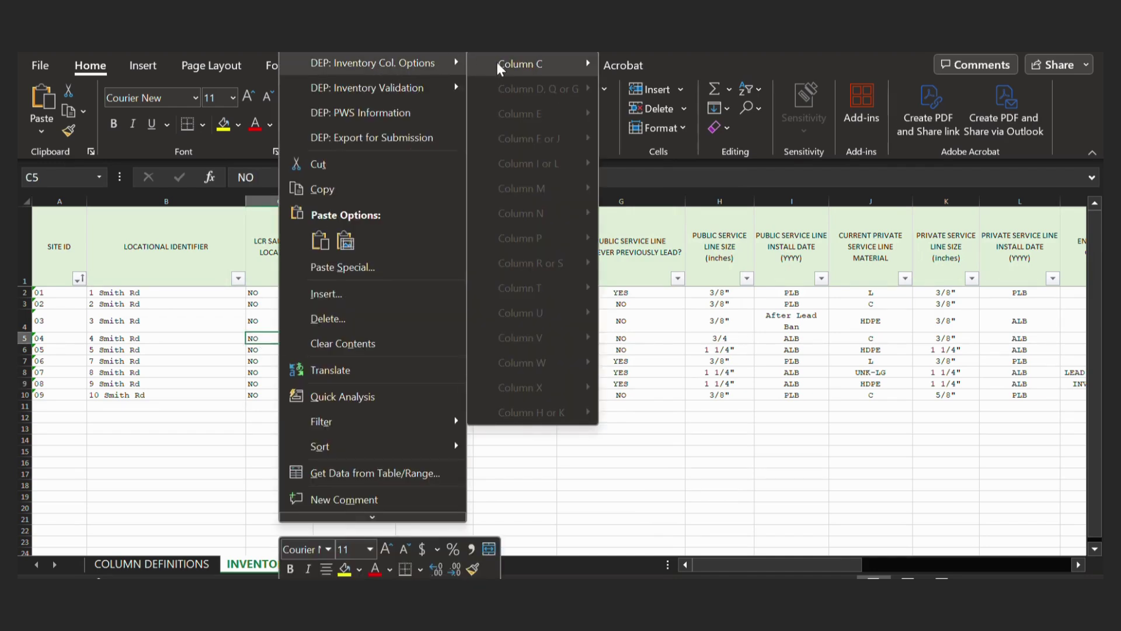
mouse_move(503, 62)
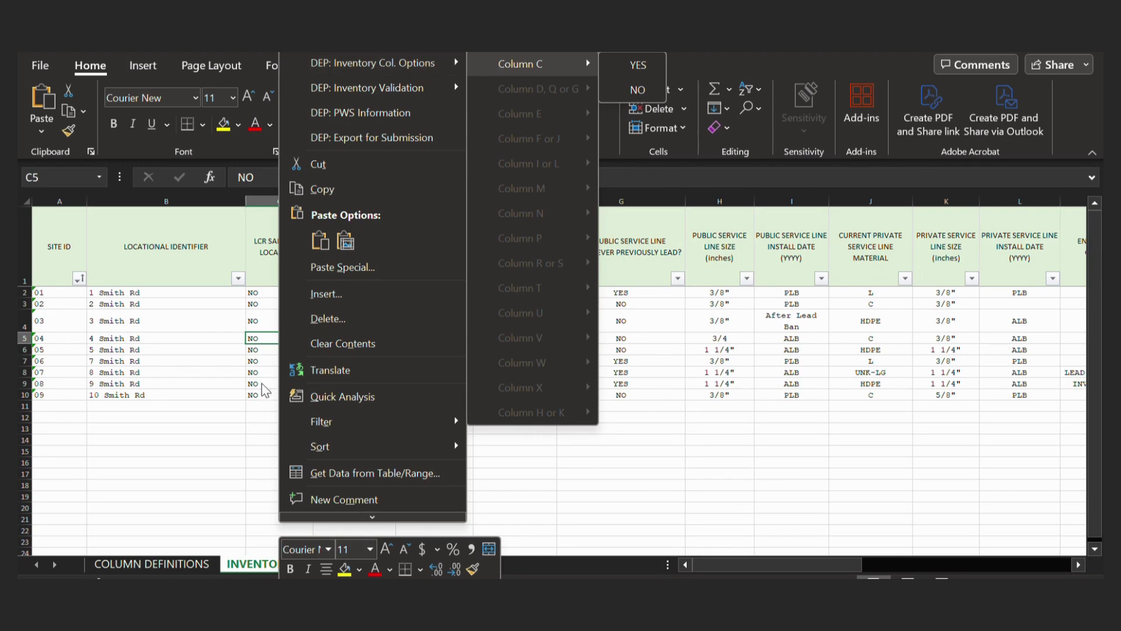
key(Escape)
key(Escape)
key(Escape)
click(434, 381)
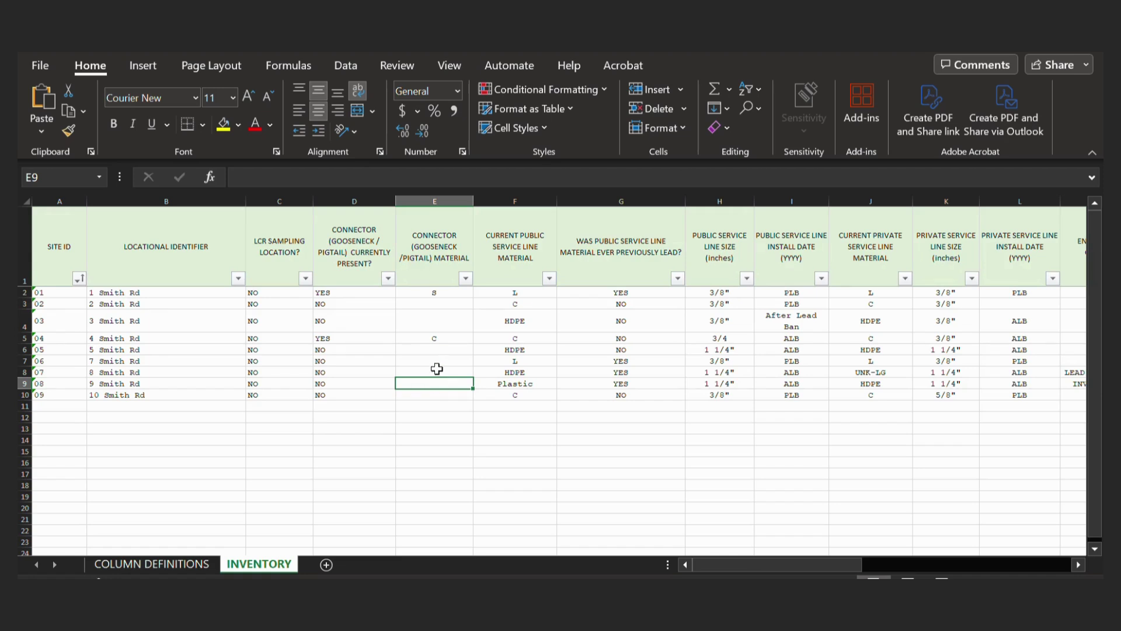
Turn off Output Validation Errors to File in the DEP Validation Settings and save them
click(434, 347)
right_click(435, 348)
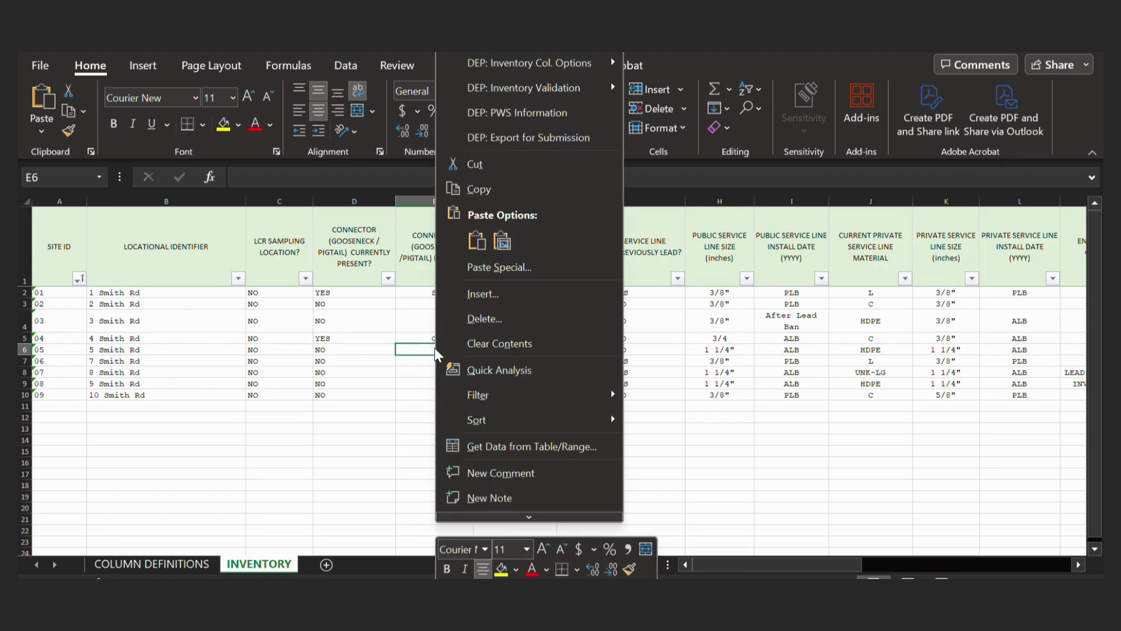
mouse_move(520, 86)
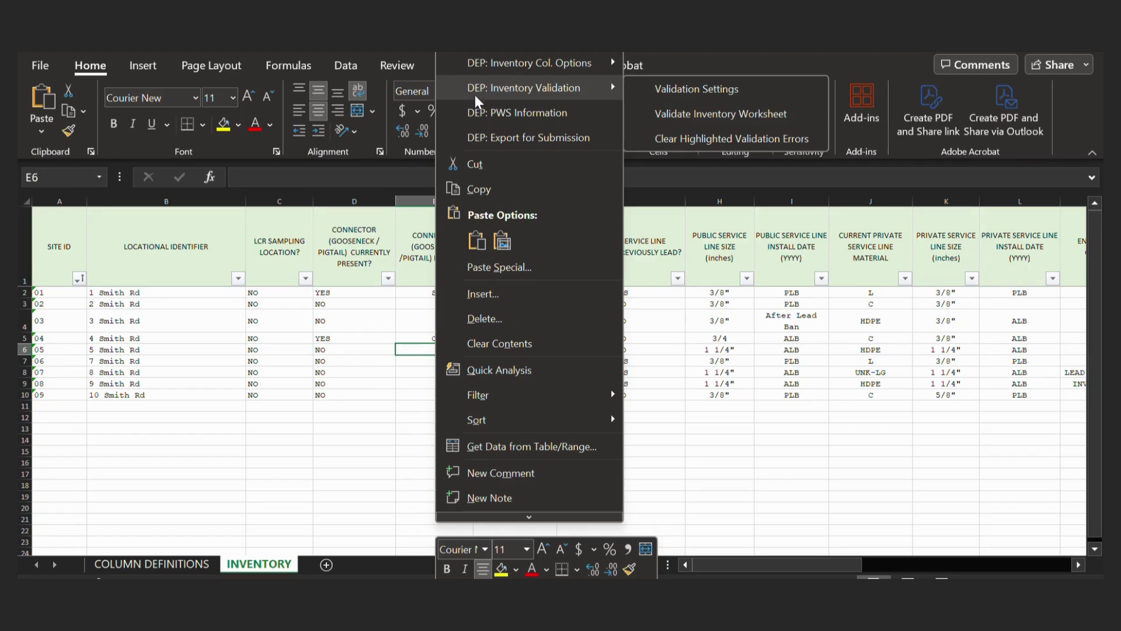
click(646, 87)
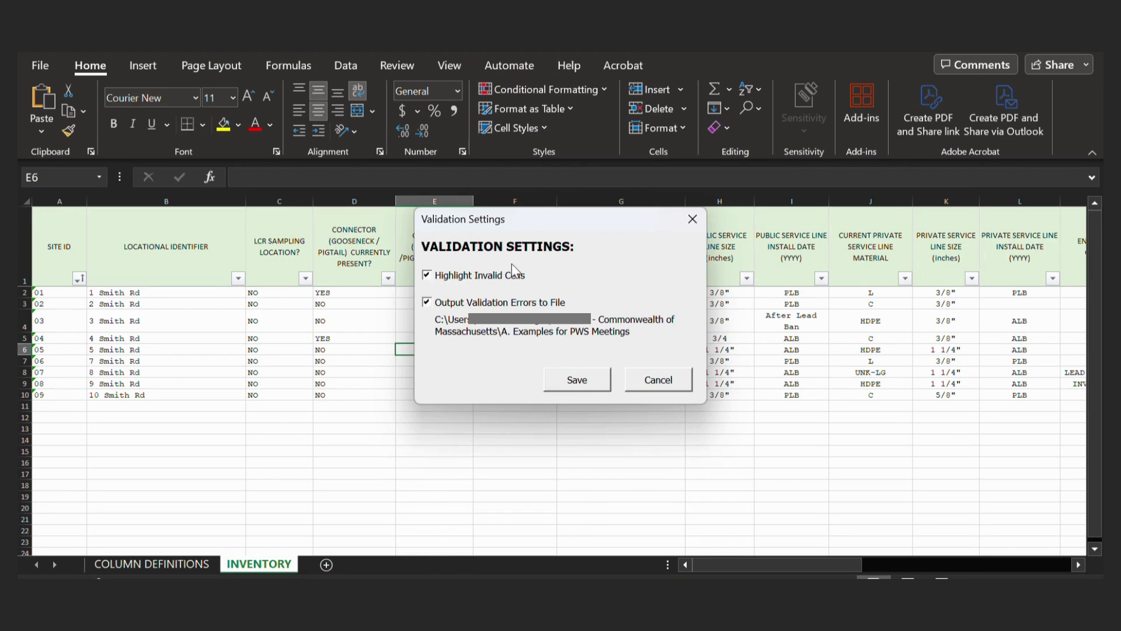
click(426, 302)
click(577, 381)
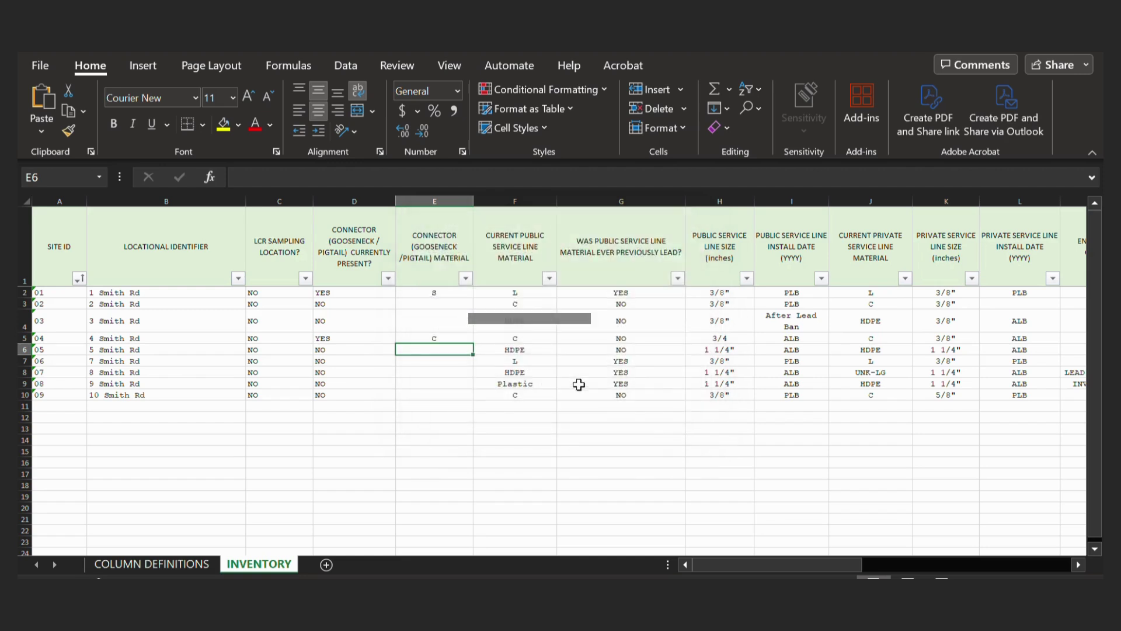
Run DEP Validate Inventory Worksheet from cell E7 and move the Validating window aside
click(426, 359)
right_click(428, 361)
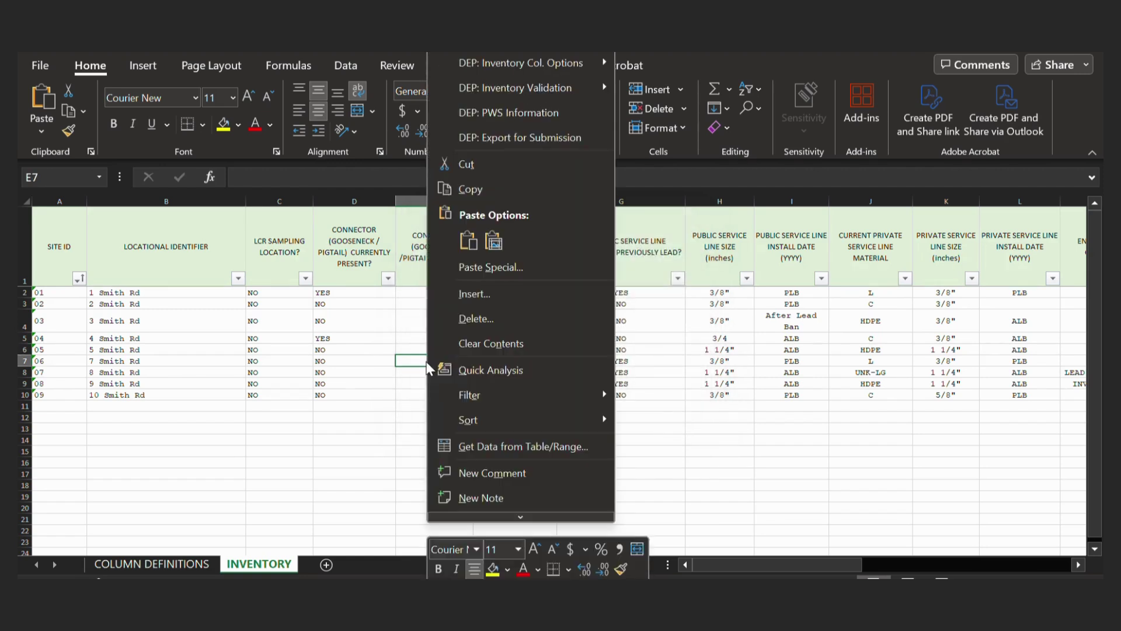
mouse_move(578, 89)
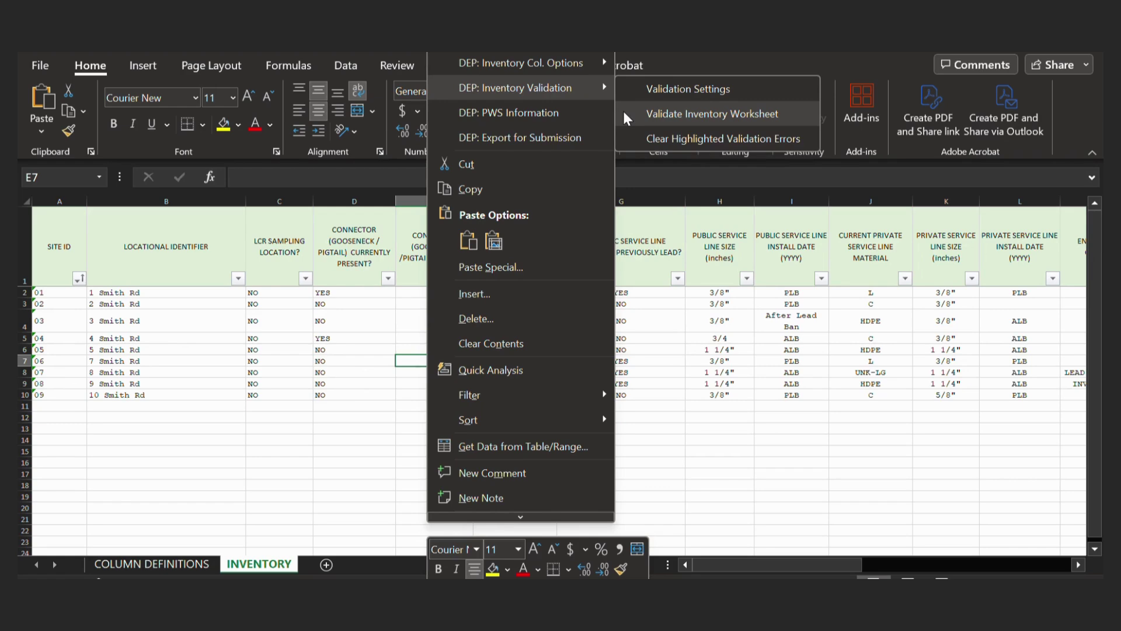
click(624, 115)
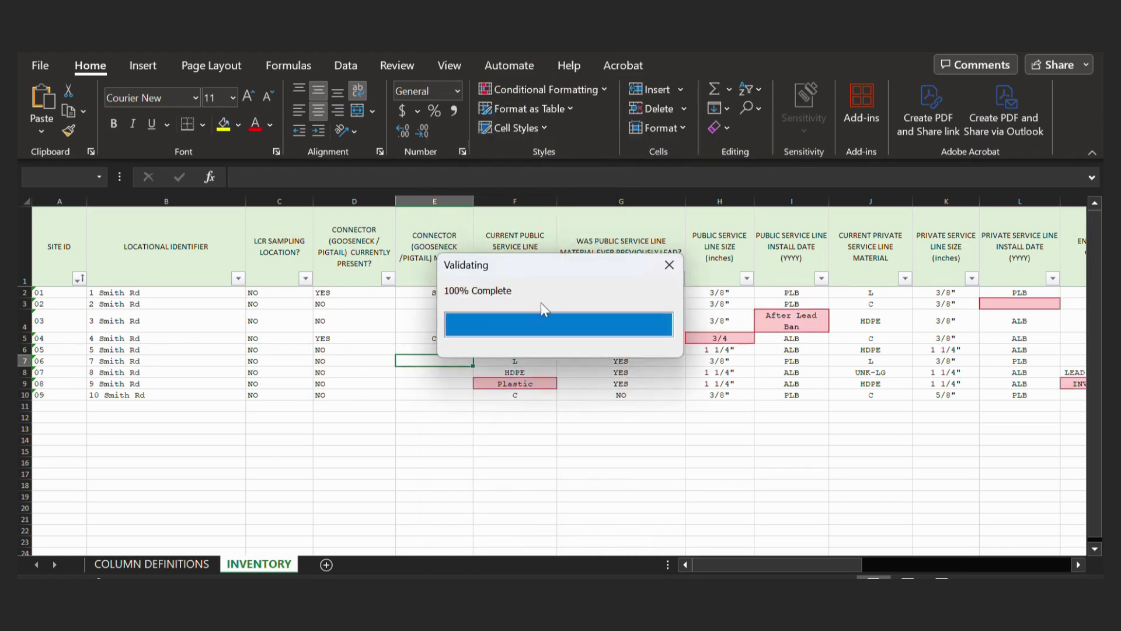
drag(549, 273, 296, 242)
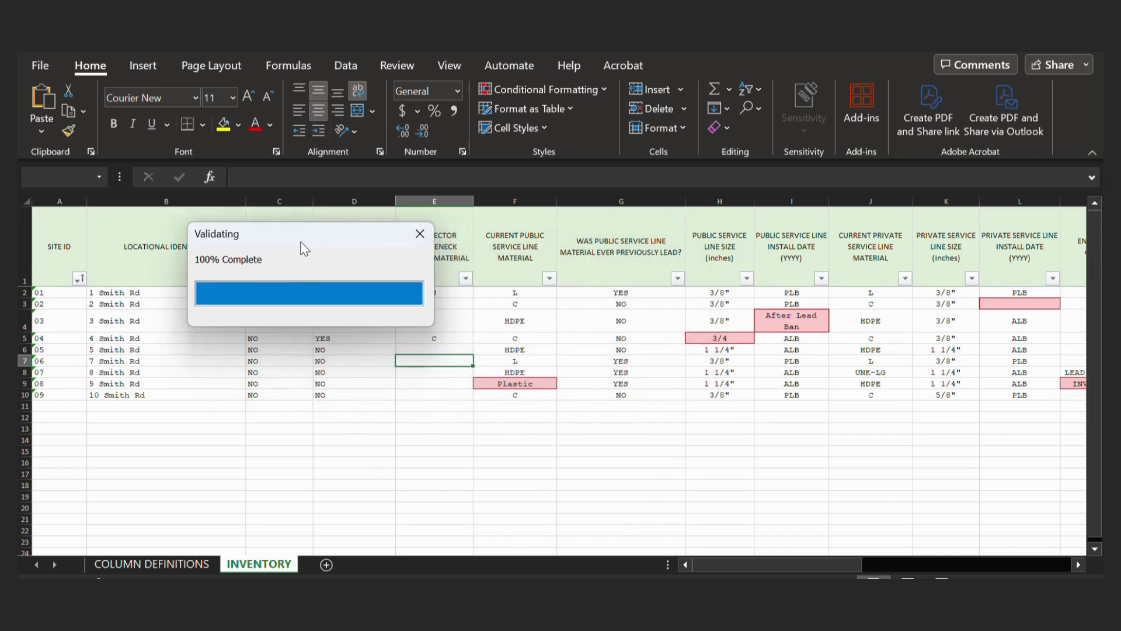
Close the Validating window, scroll right to column M, and select F9's Plastic entry
click(415, 233)
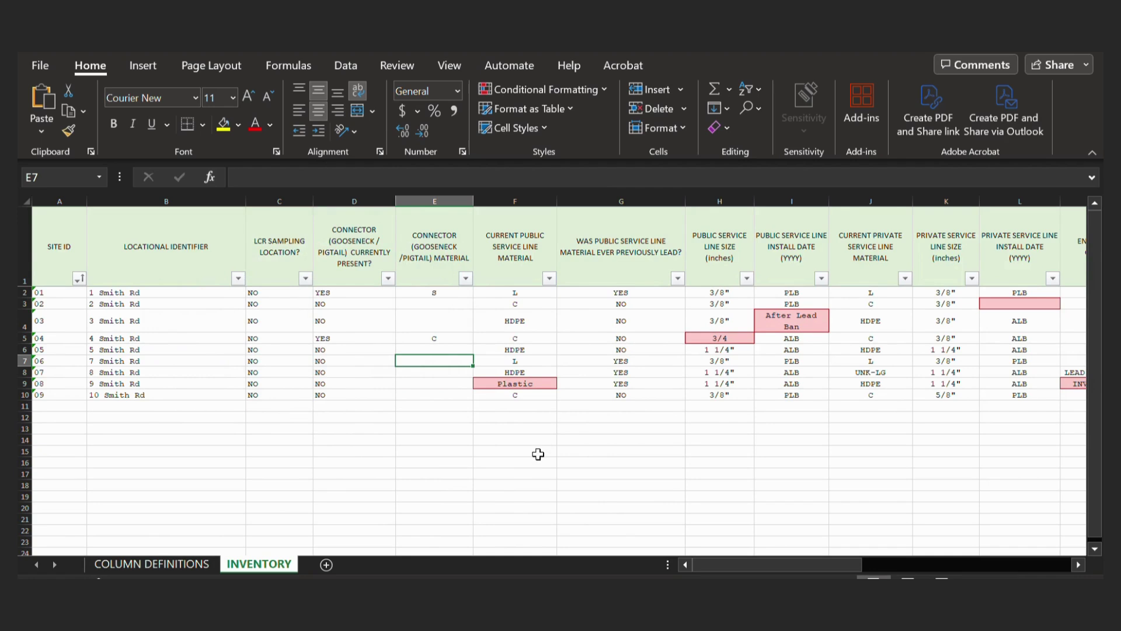
scroll(538, 454, right, 3)
scroll(538, 454, right, 2)
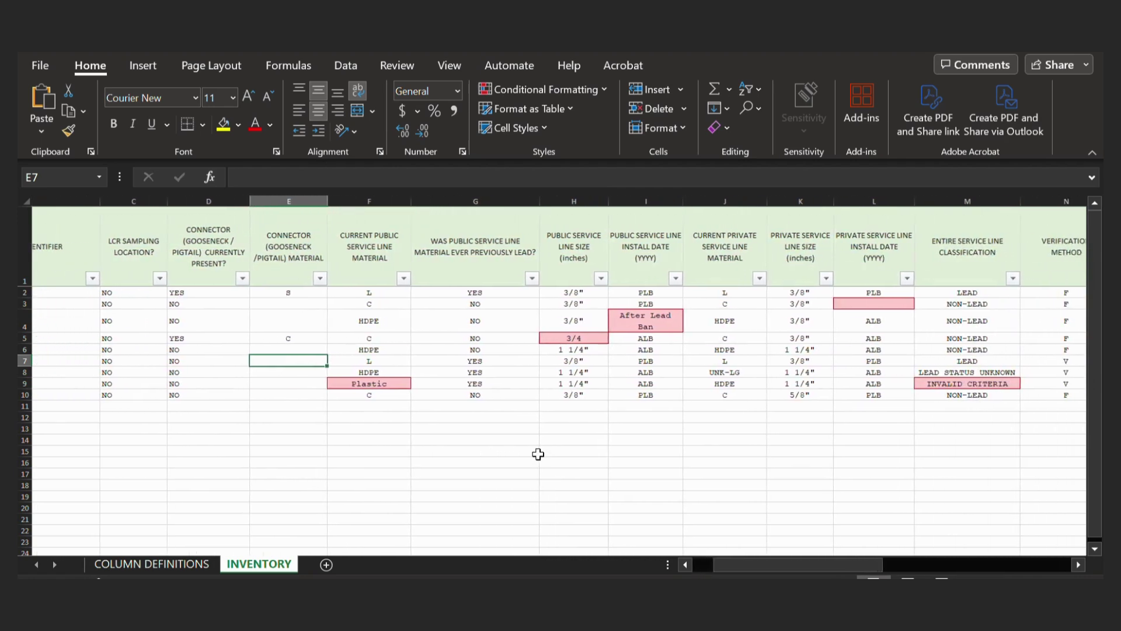
click(275, 382)
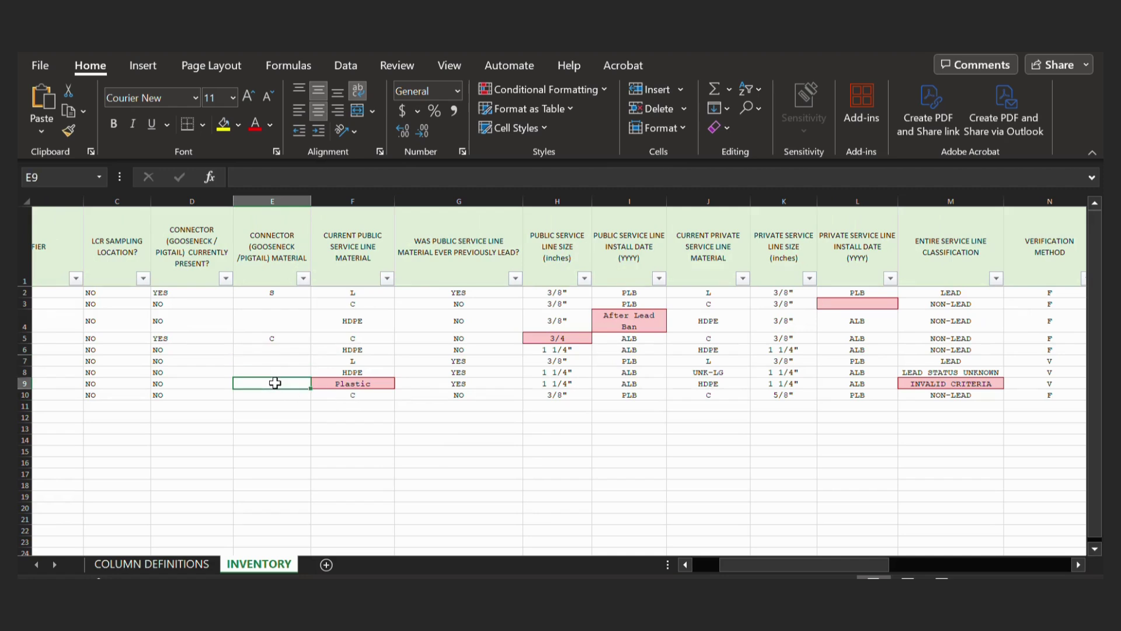
key(Right)
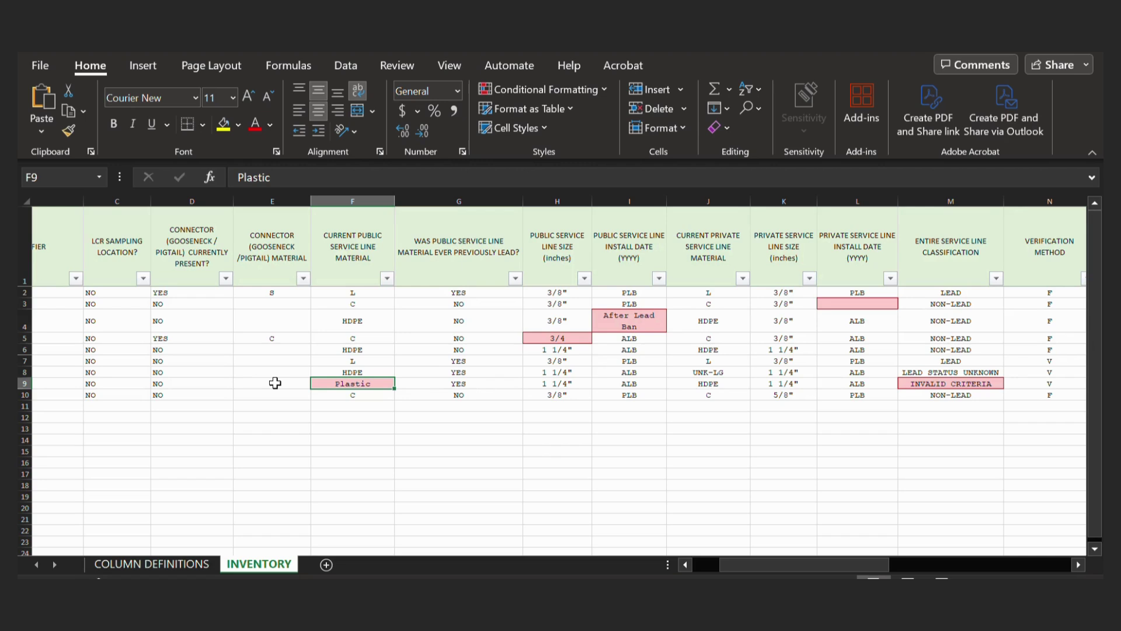
Replace the Plastic material in F9 with HDPE
text(hp)
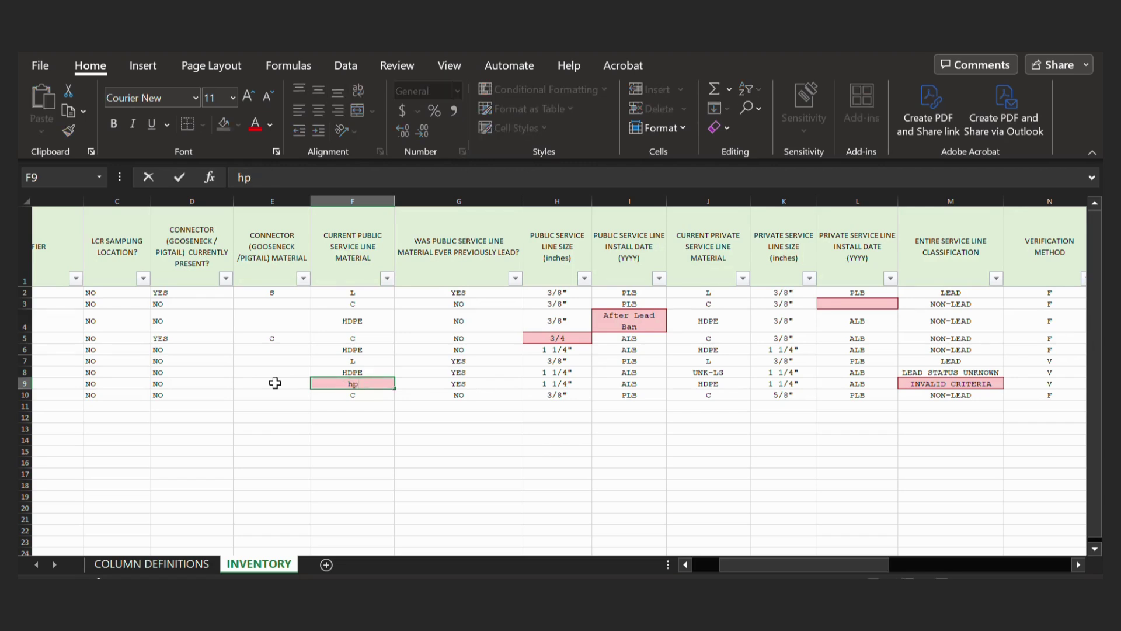
key(BackSpace)
key(BackSpace)
text(HDPE)
key(Tab)
Correct H5's size to 3/4" and enter ALB as the install date in I4
key(Up)
key(Up)
key(Up)
key(Right)
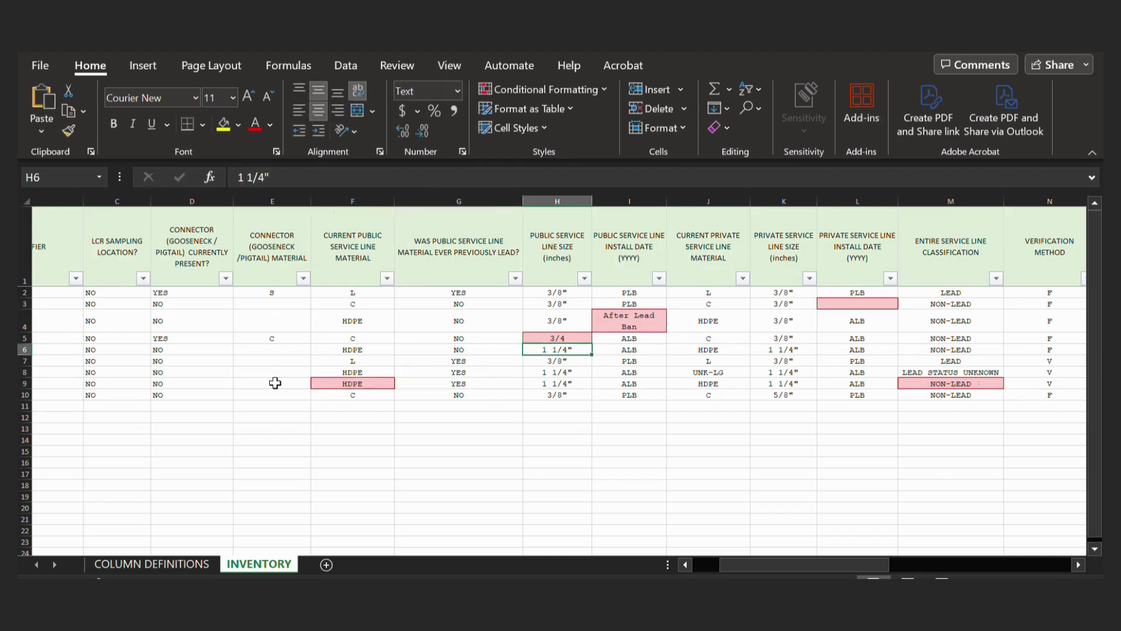
key(Up)
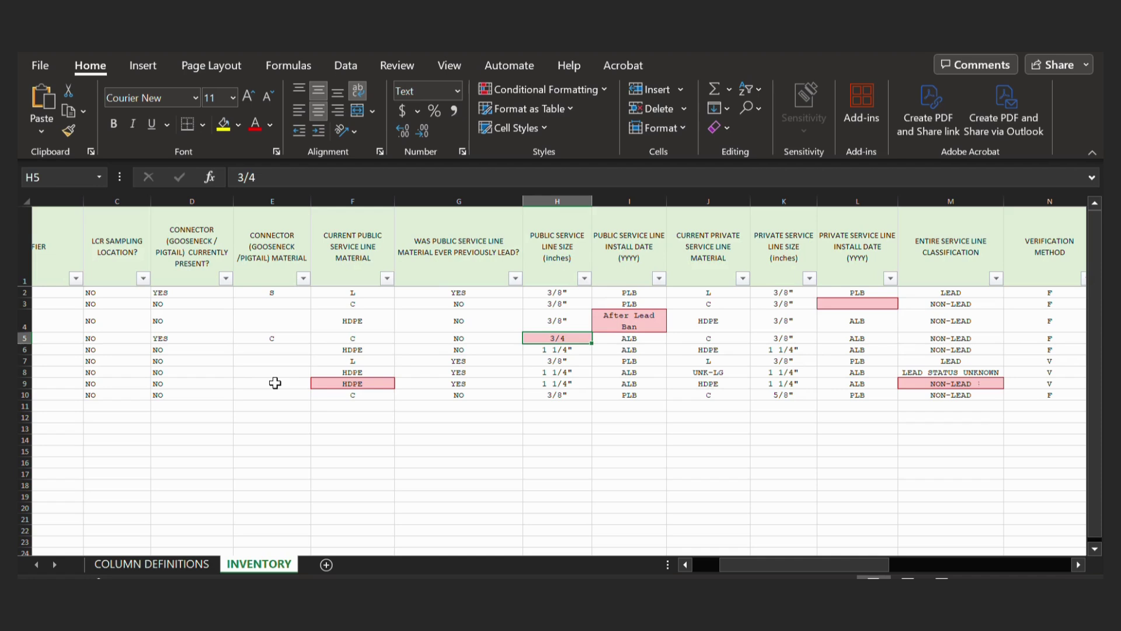
key(F2)
text(")
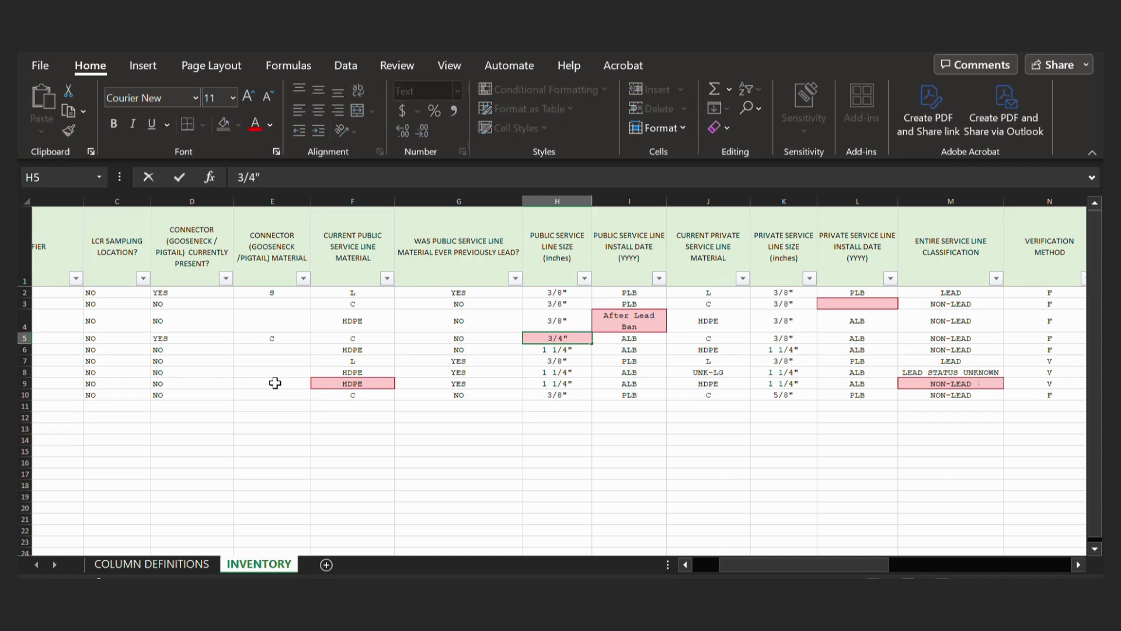
key(Tab)
key(Up)
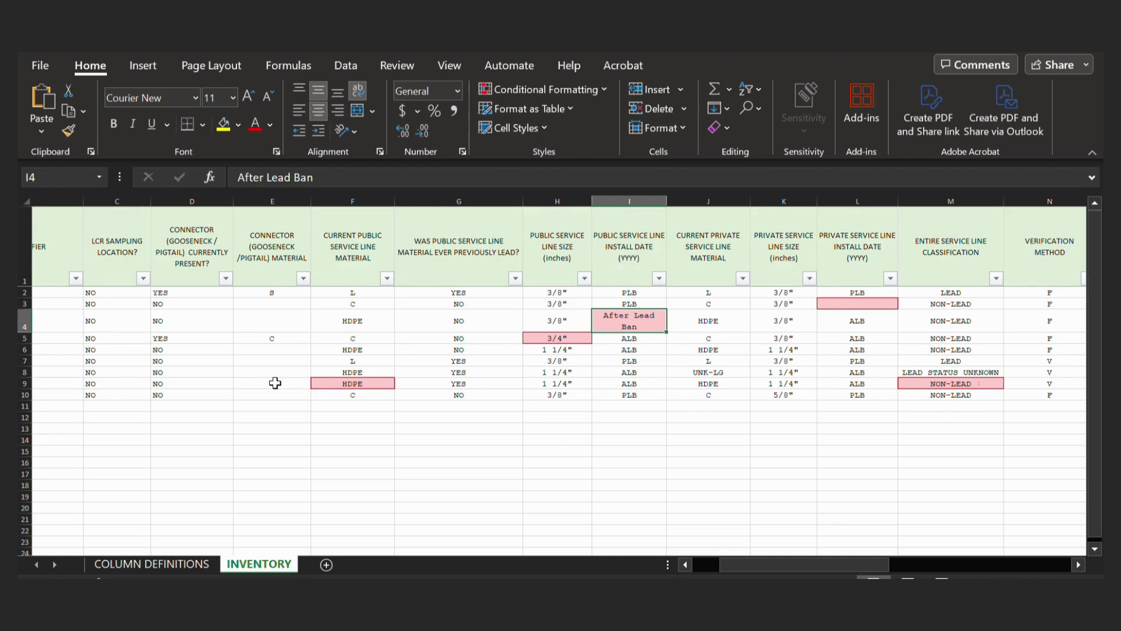
text(ALB)
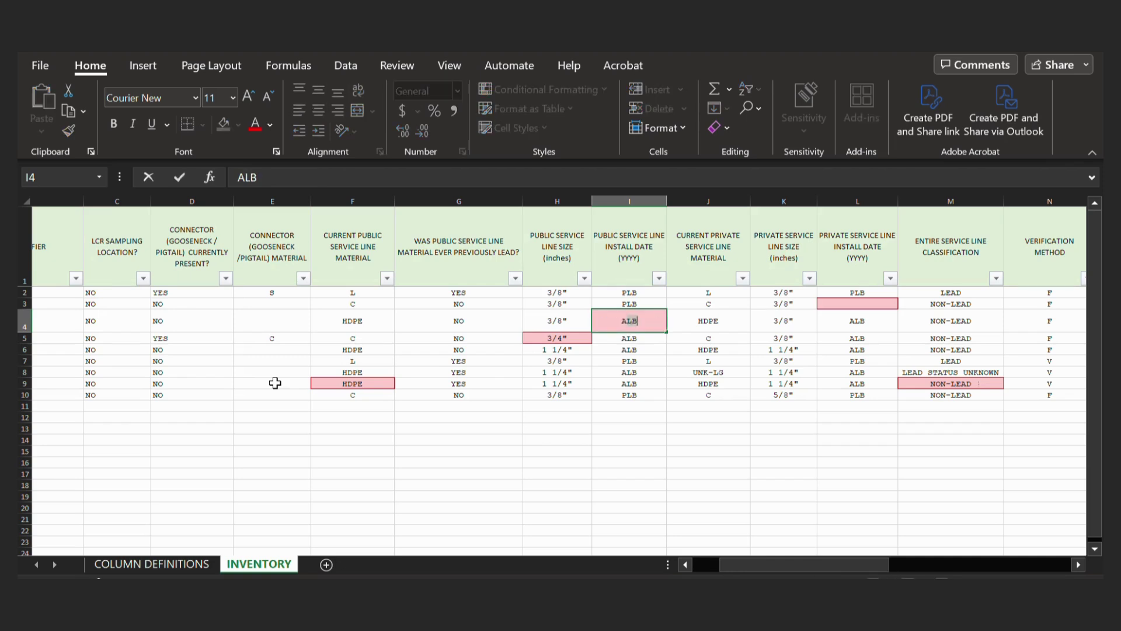
key(Tab)
Fill the empty private install date in L3 with PLB
key(Tab)
key(Tab)
key(Up)
key(Tab)
key(Left)
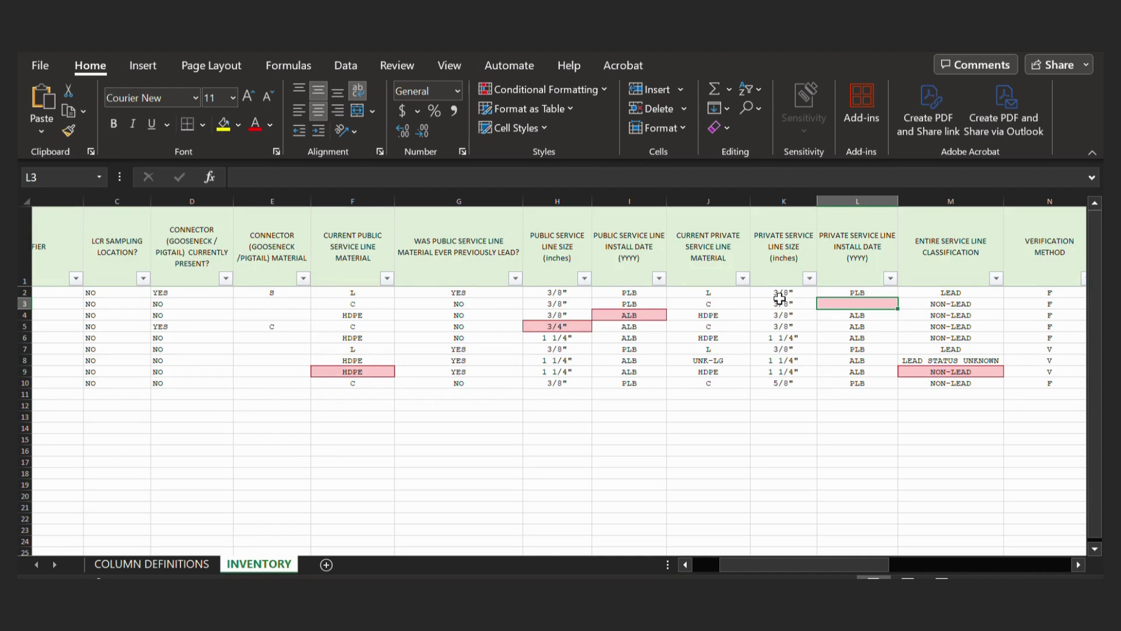
text(PLB)
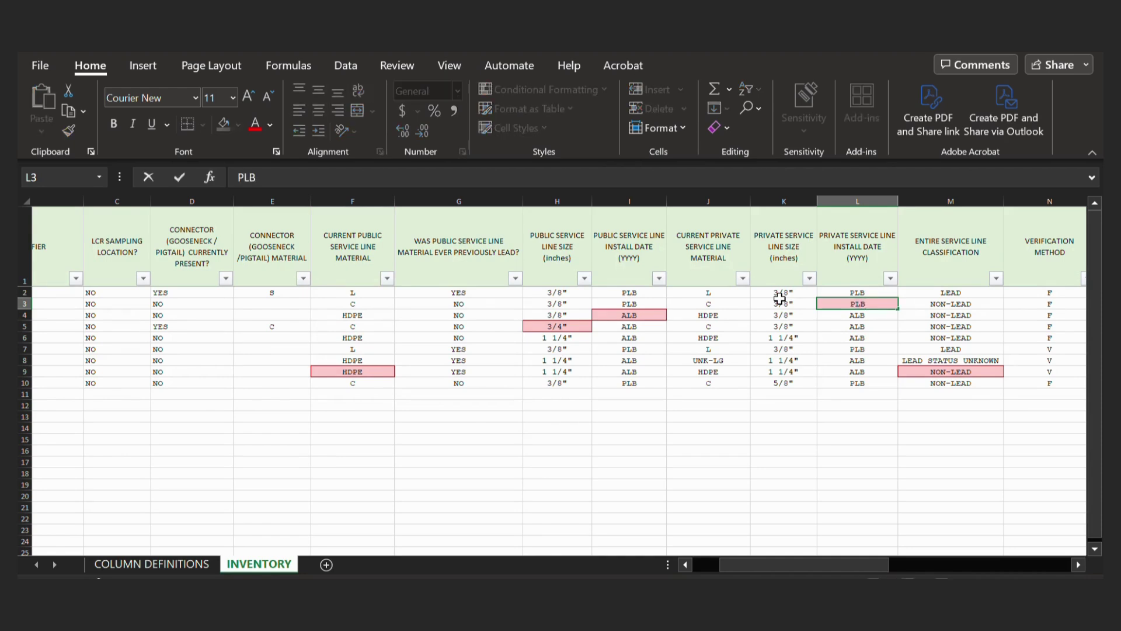
key(Tab)
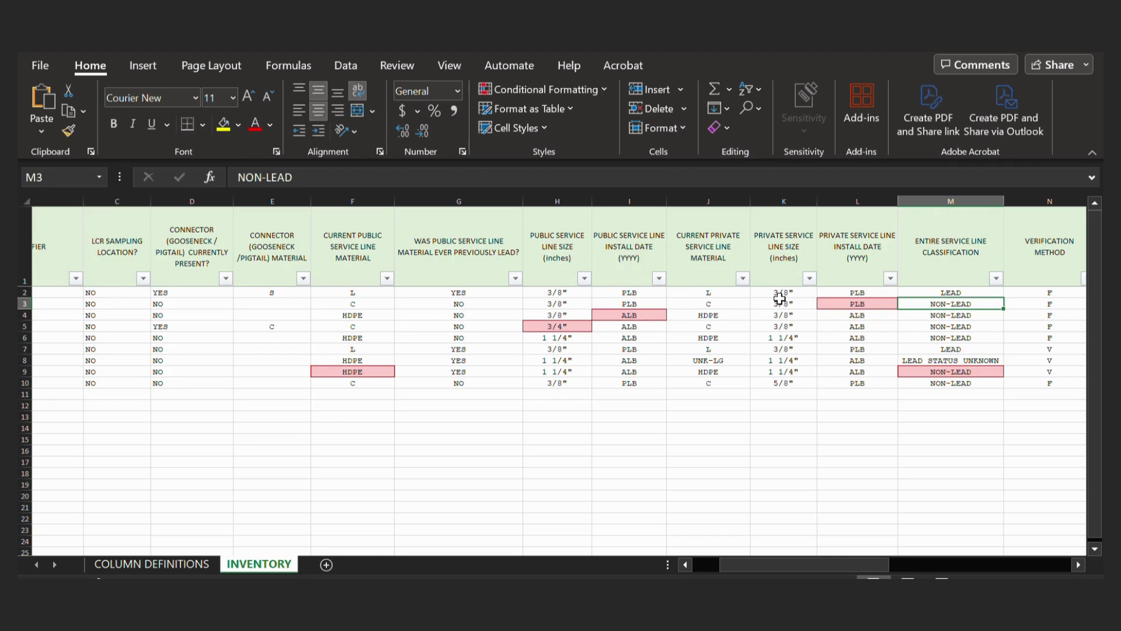
Review the remaining flagged cells in rows 3 and 9, including the NON-LEAD classification
key(Right)
key(Right)
key(Right)
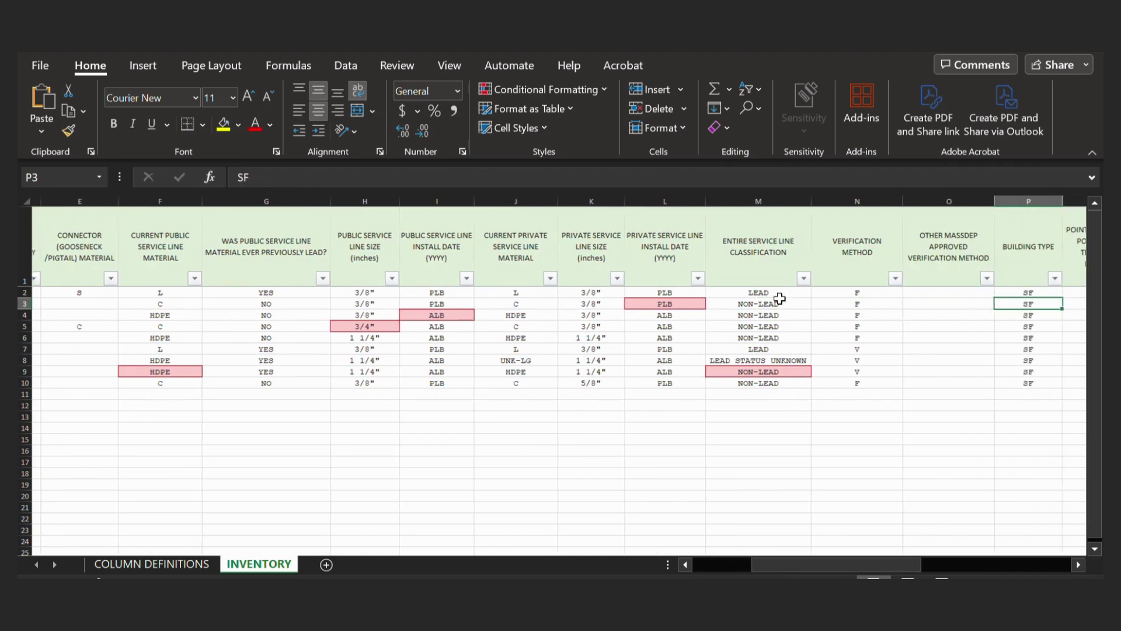
key(Left)
key(Left)
key(Left)
key(Down)
key(Down)
key(Down)
key(Down)
key(Down)
key(Down)
key(Down)
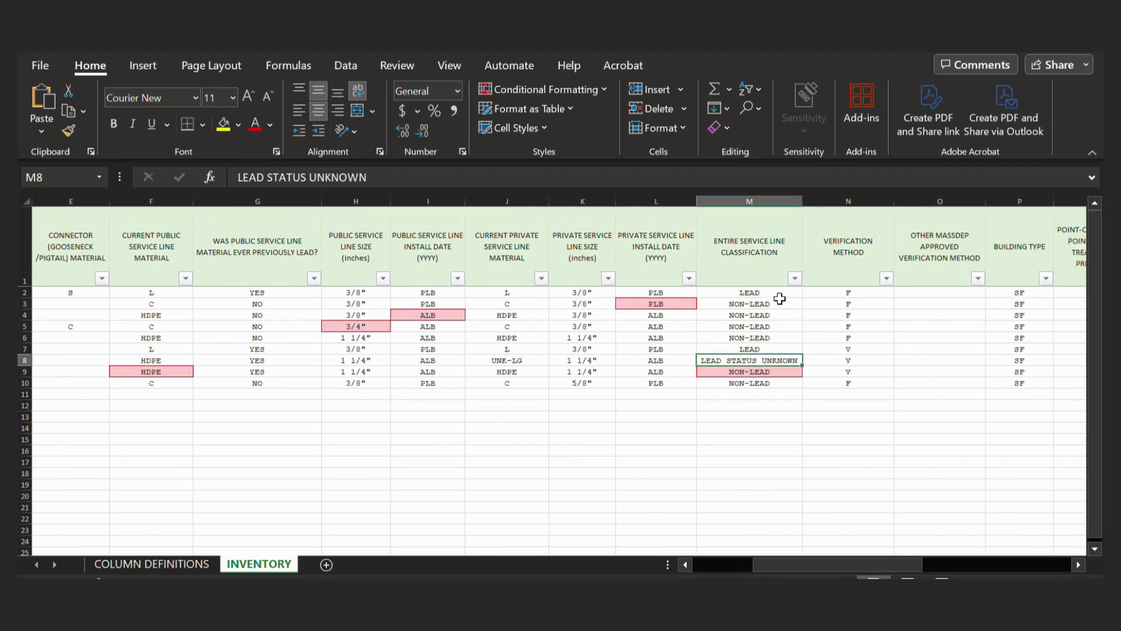
key(Up)
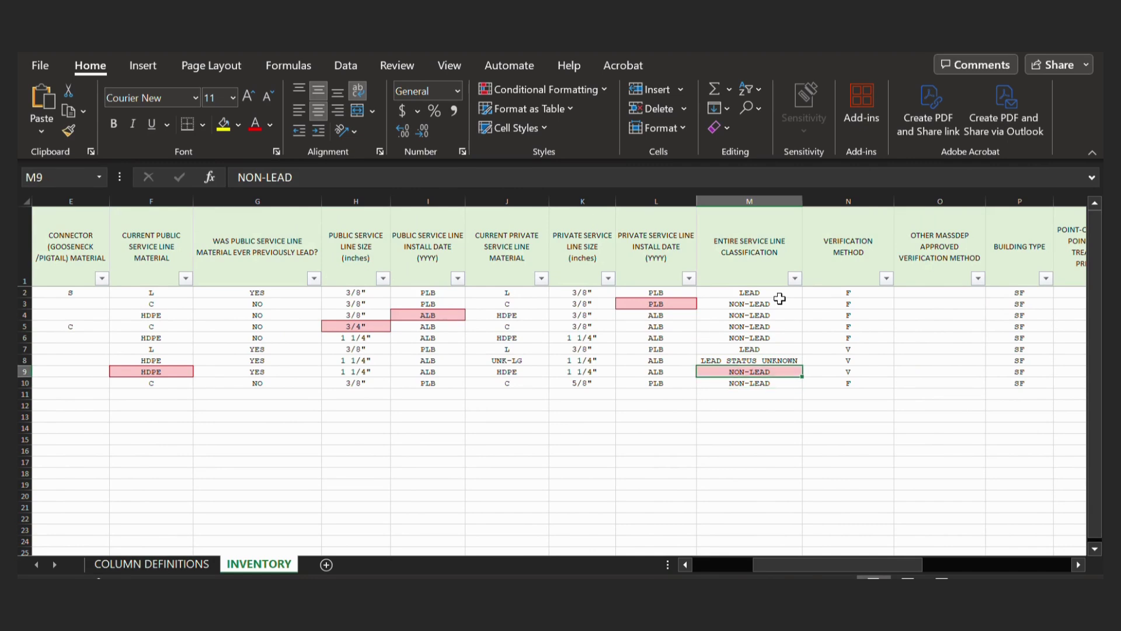
key(Left)
key(Right)
key(Left)
key(Left)
key(Left)
key(Left)
key(Left)
key(Left)
key(Left)
key(Left)
key(Left)
key(Right)
key(Right)
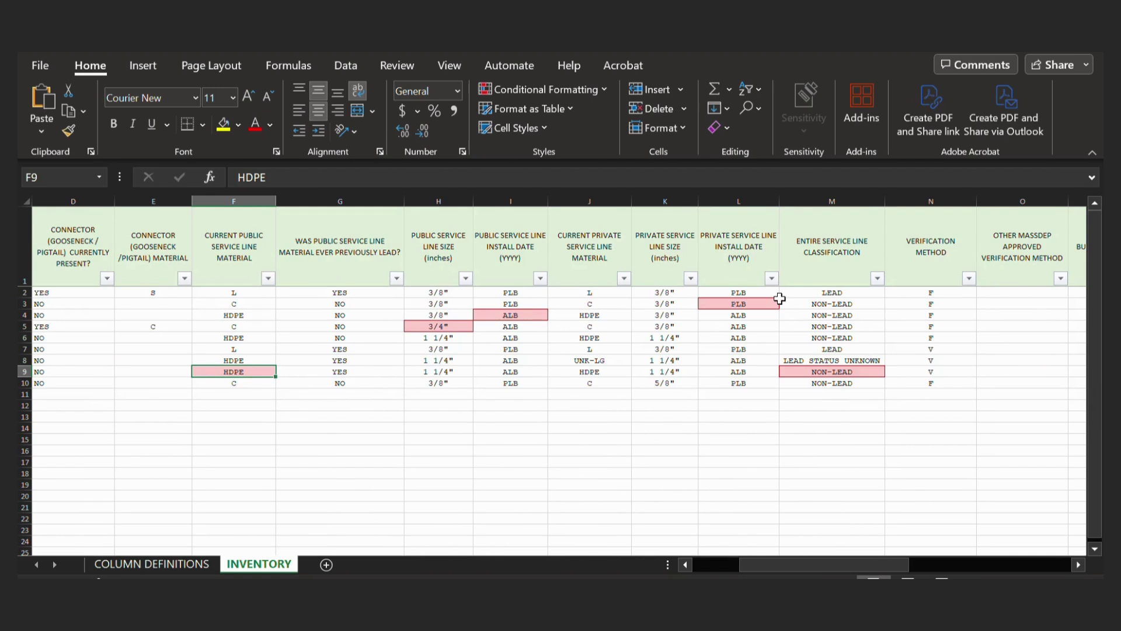
key(Right)
key(Right)
key(Right)
key(Right)
key(Right)
key(Right)
key(Right)
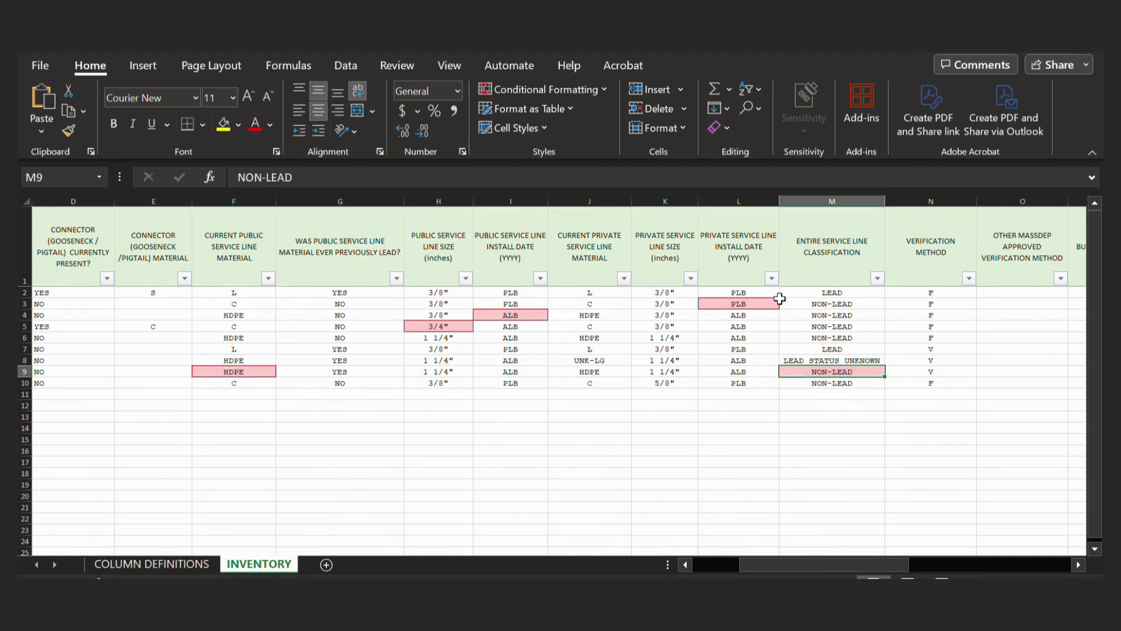
key(Left)
key(Left)
key(Left)
key(Left)
key(Left)
key(Left)
key(Left)
key(Left)
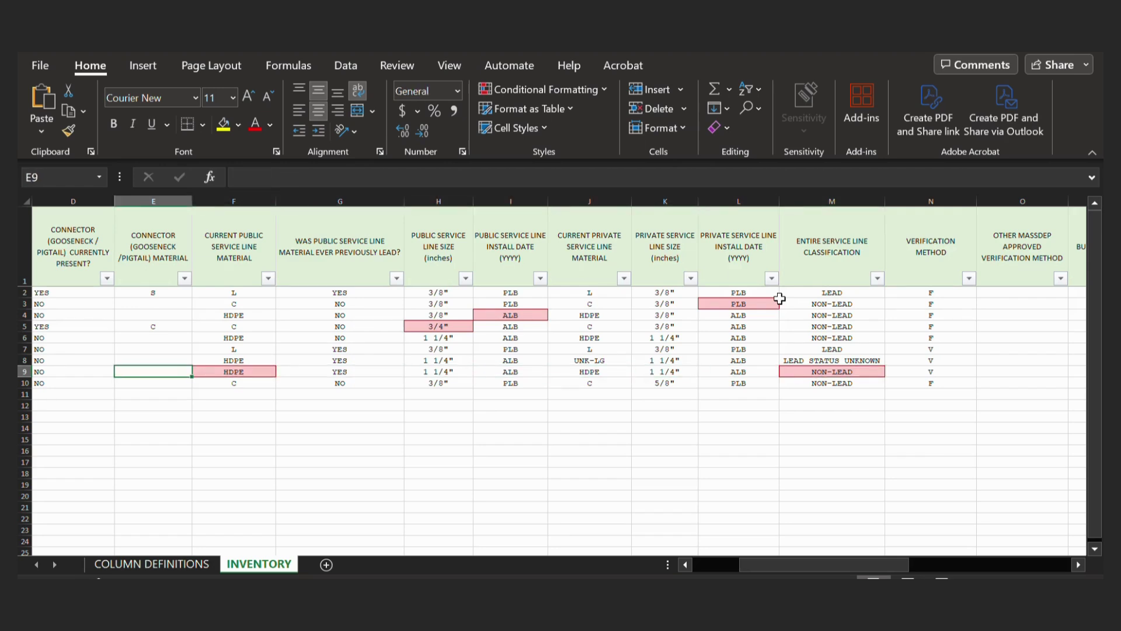
Re-run Validate Inventory Worksheet, close the progress window, and scroll back to row 7's connector cell
right_click(152, 374)
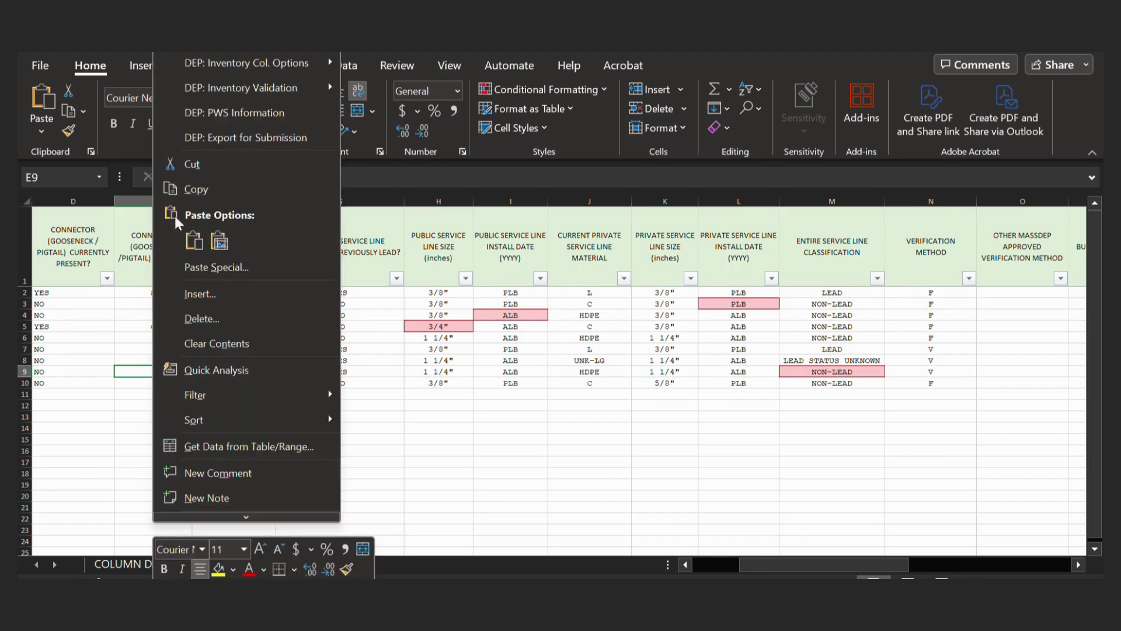
mouse_move(234, 89)
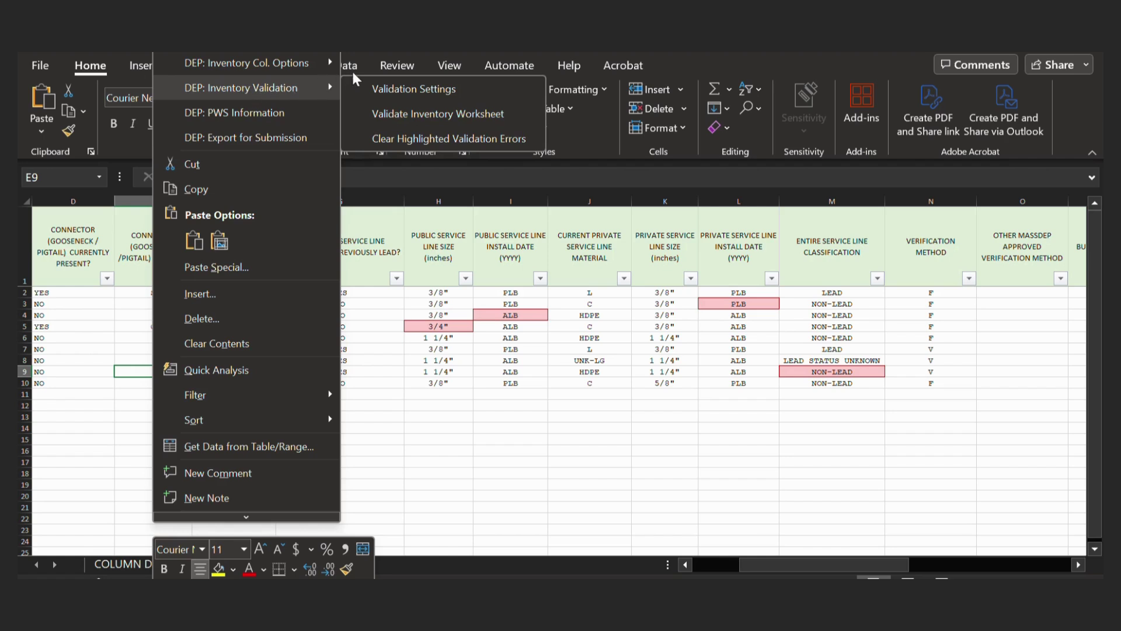
click(365, 118)
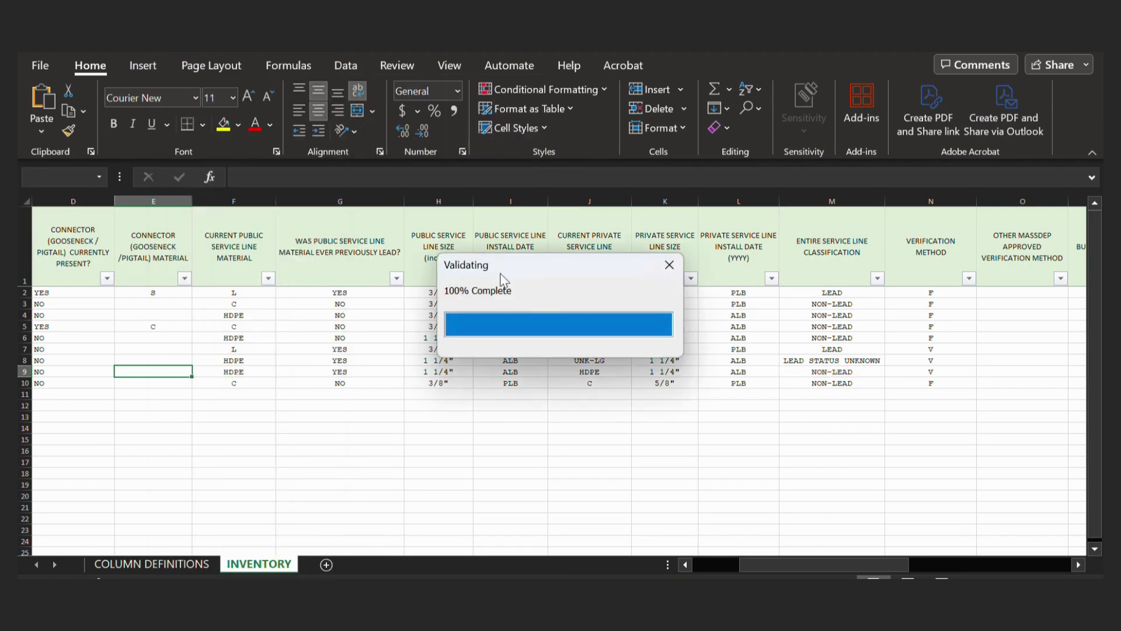
click(669, 264)
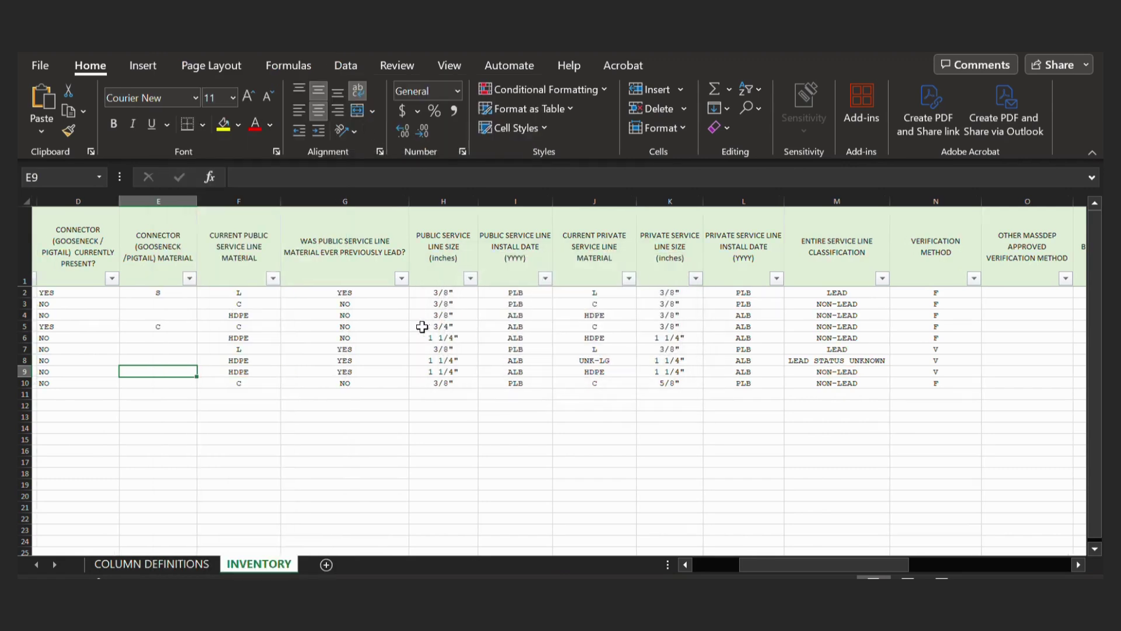
scroll(422, 327, left, 3)
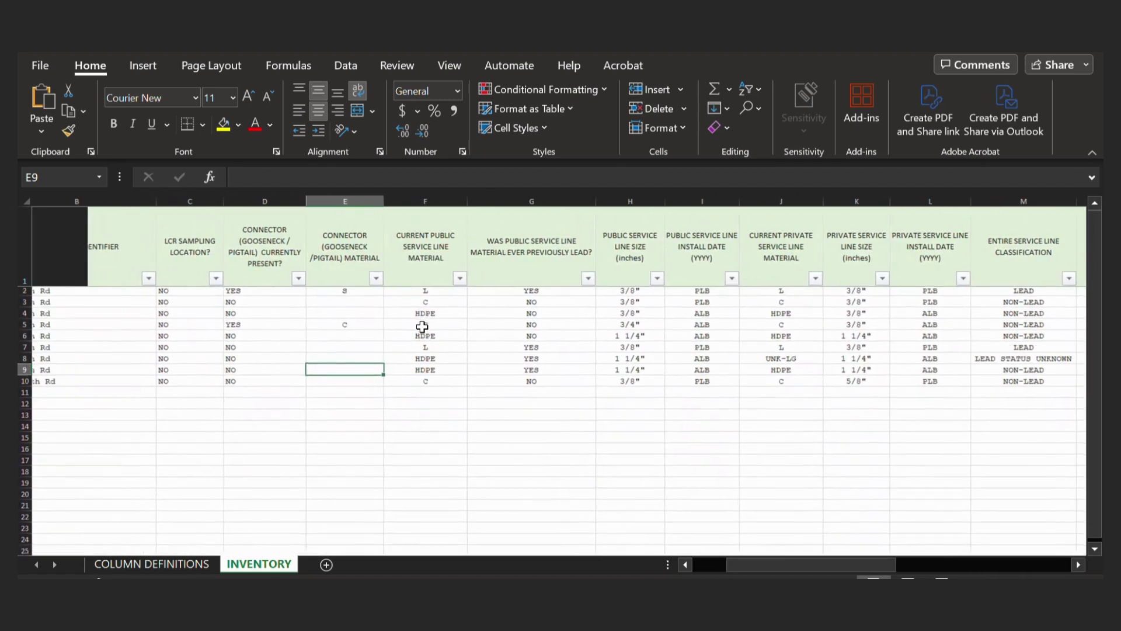
scroll(422, 327, left, 2)
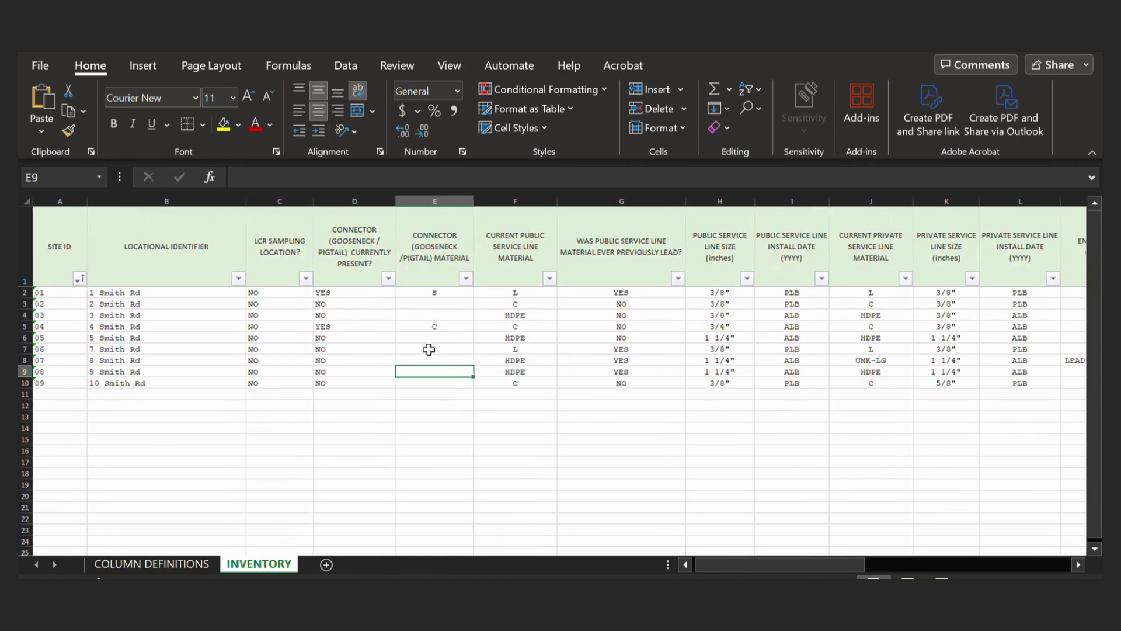
click(434, 349)
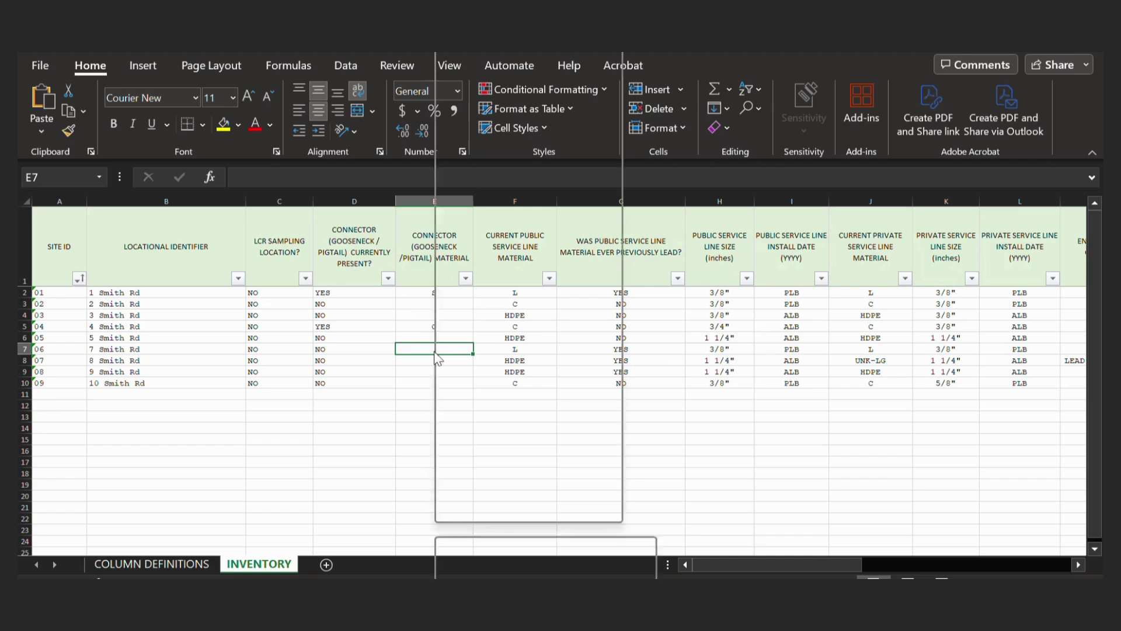
Export the inventory with DEP: Export for Submission, accepting the validation reminder
right_click(433, 351)
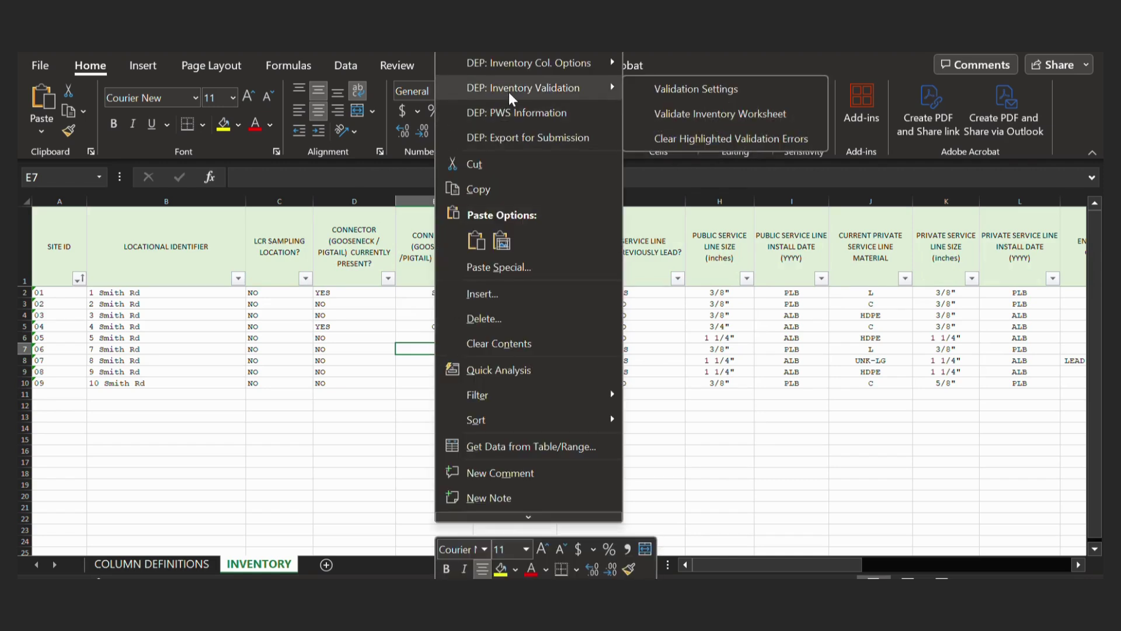
click(460, 136)
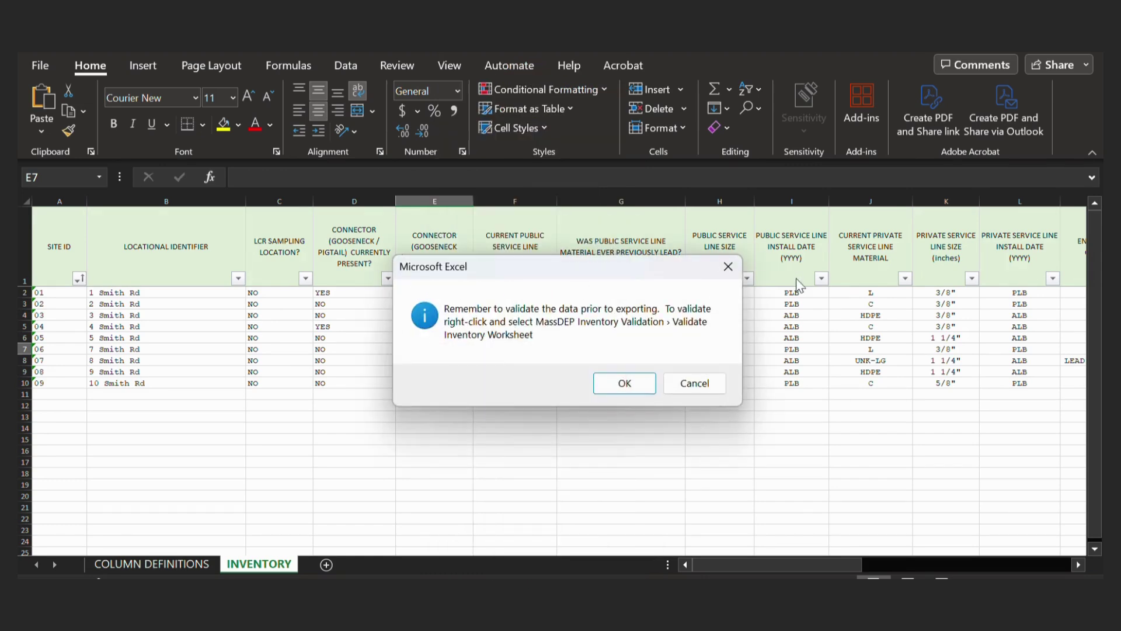
click(624, 384)
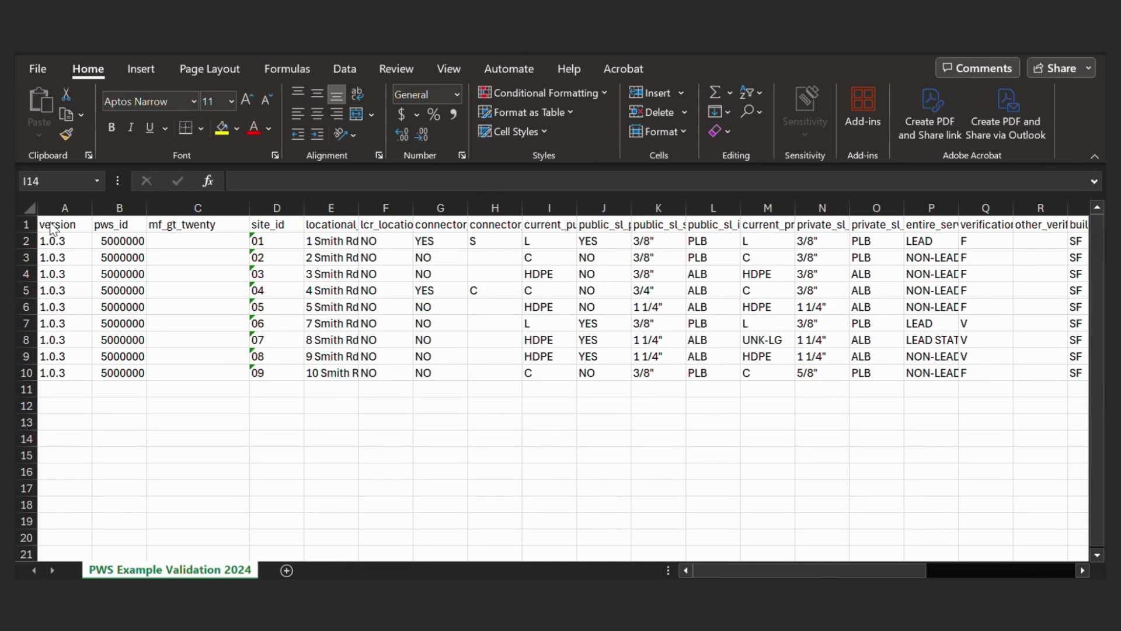
drag(49, 221, 196, 373)
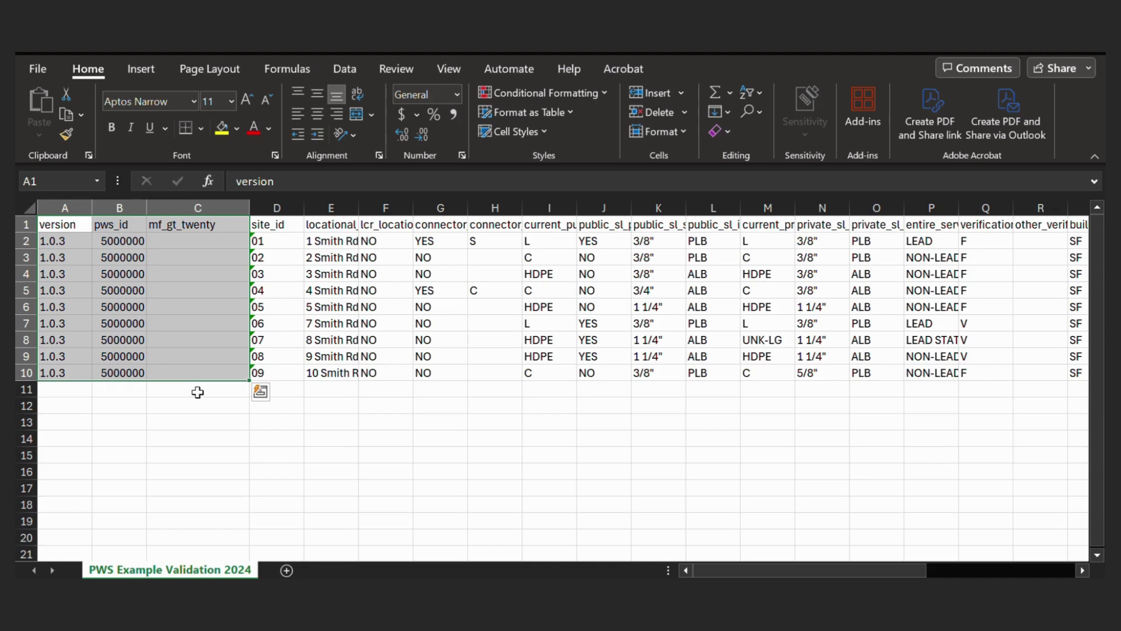
click(197, 391)
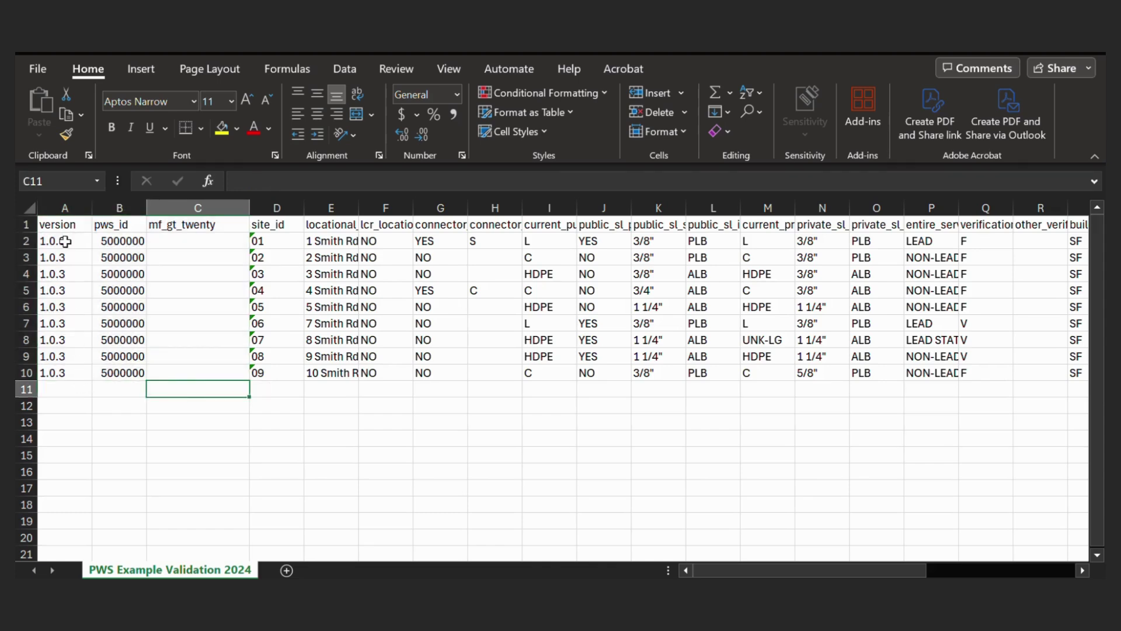
drag(57, 225, 188, 371)
click(187, 388)
drag(185, 372, 70, 246)
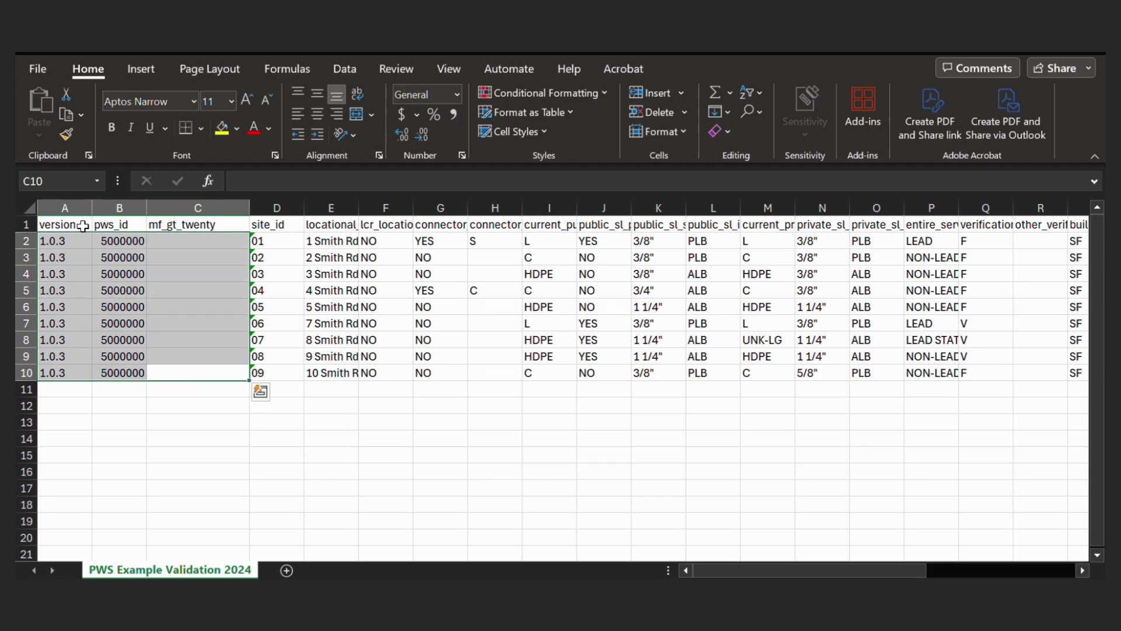
click(192, 433)
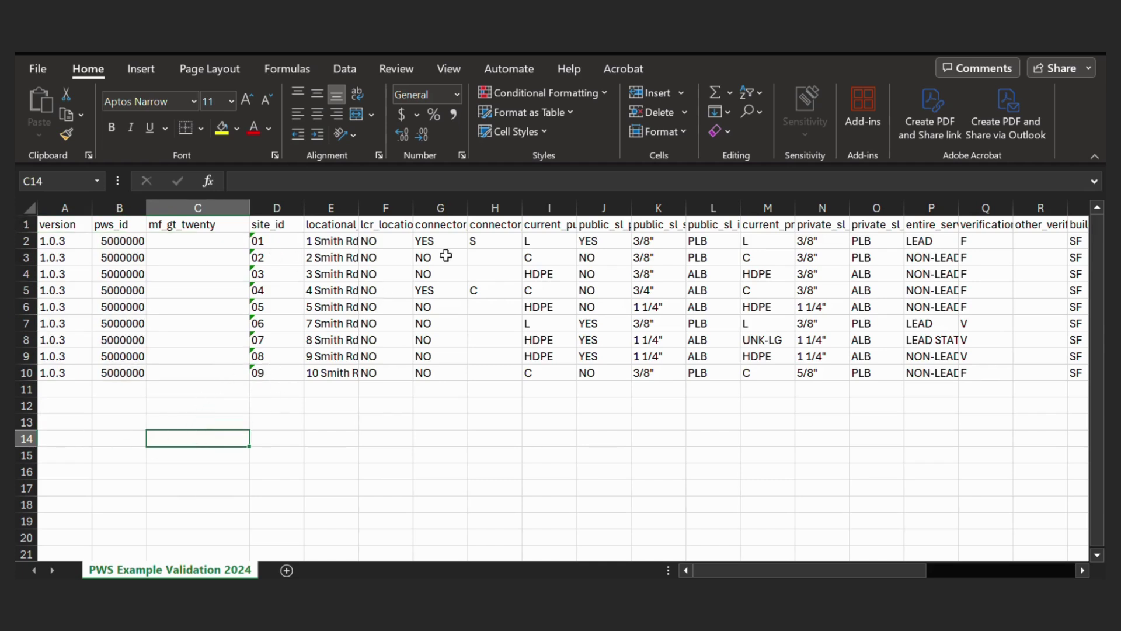
drag(712, 570, 747, 573)
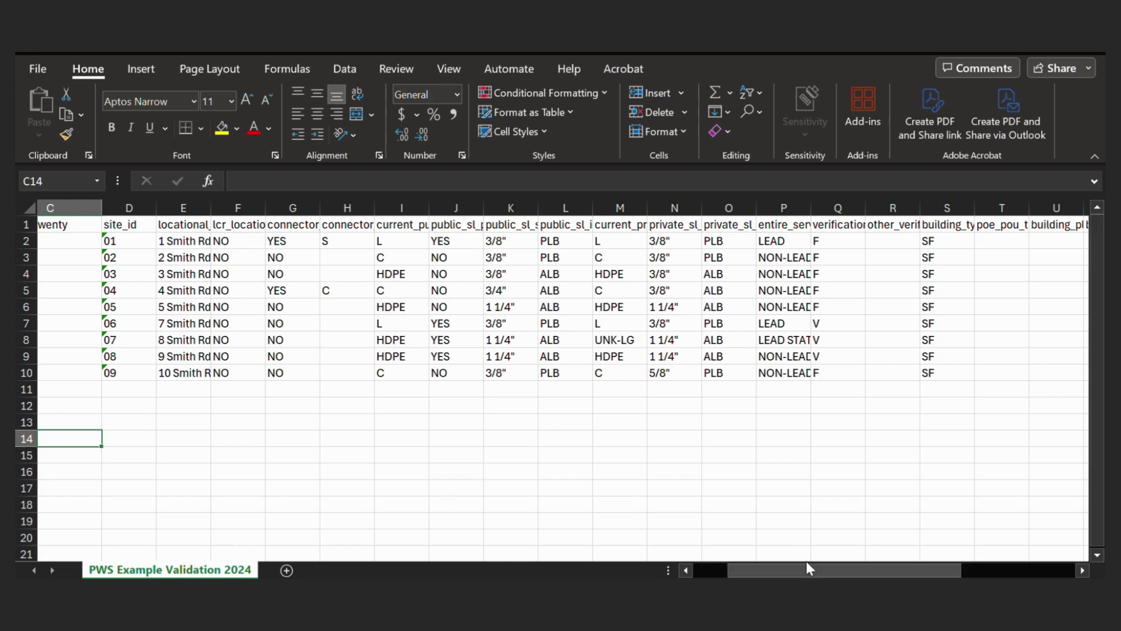
drag(786, 570, 694, 570)
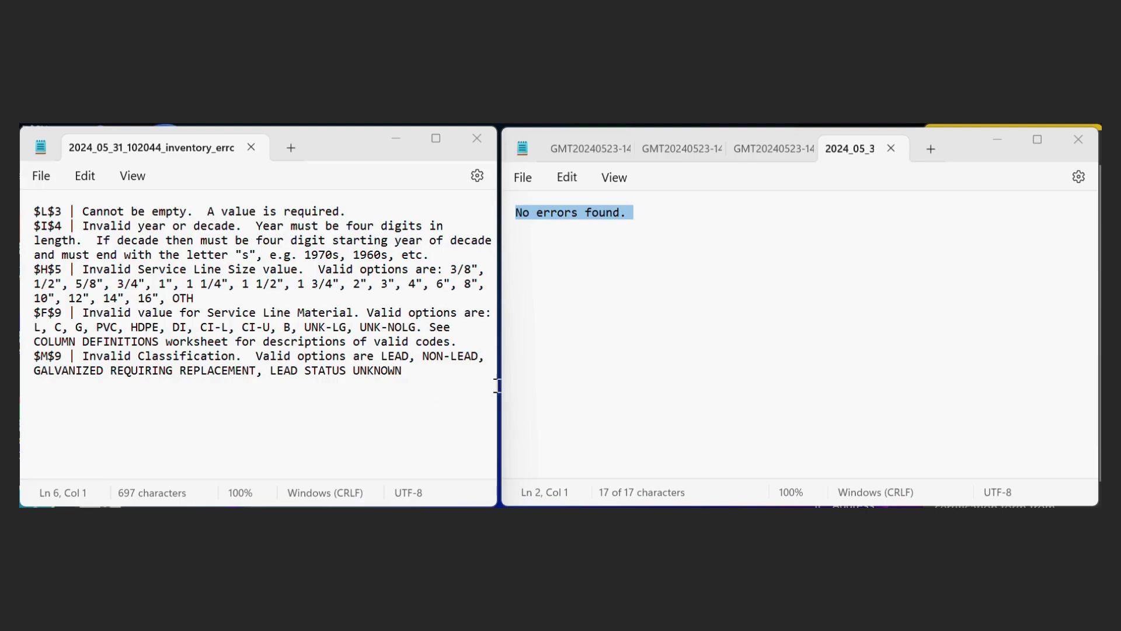
click(565, 364)
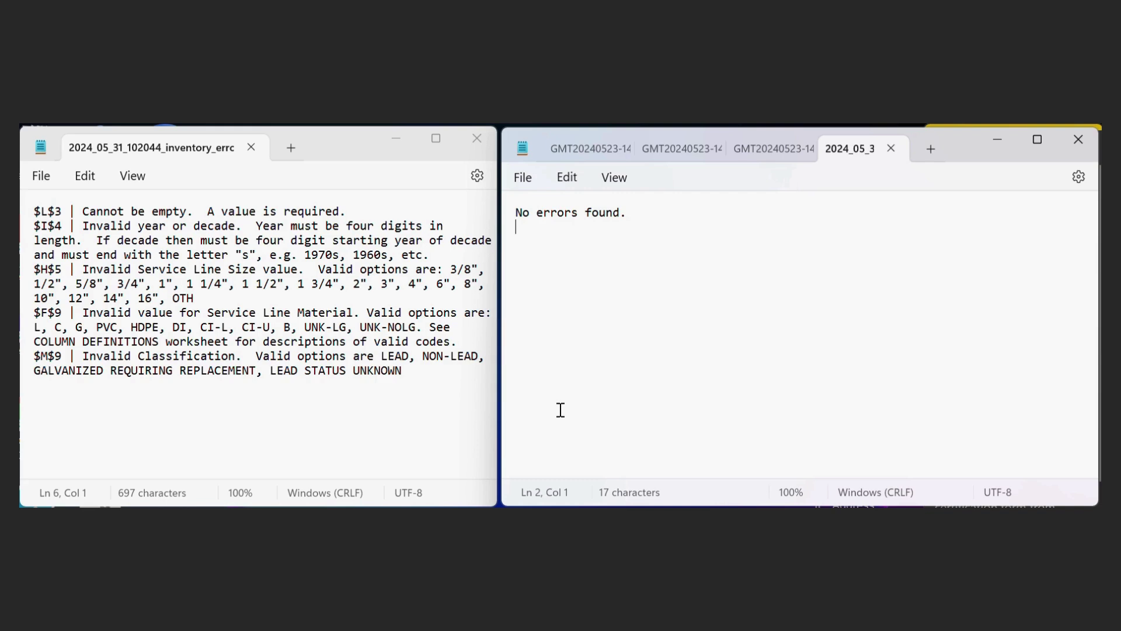
click(360, 419)
click(426, 370)
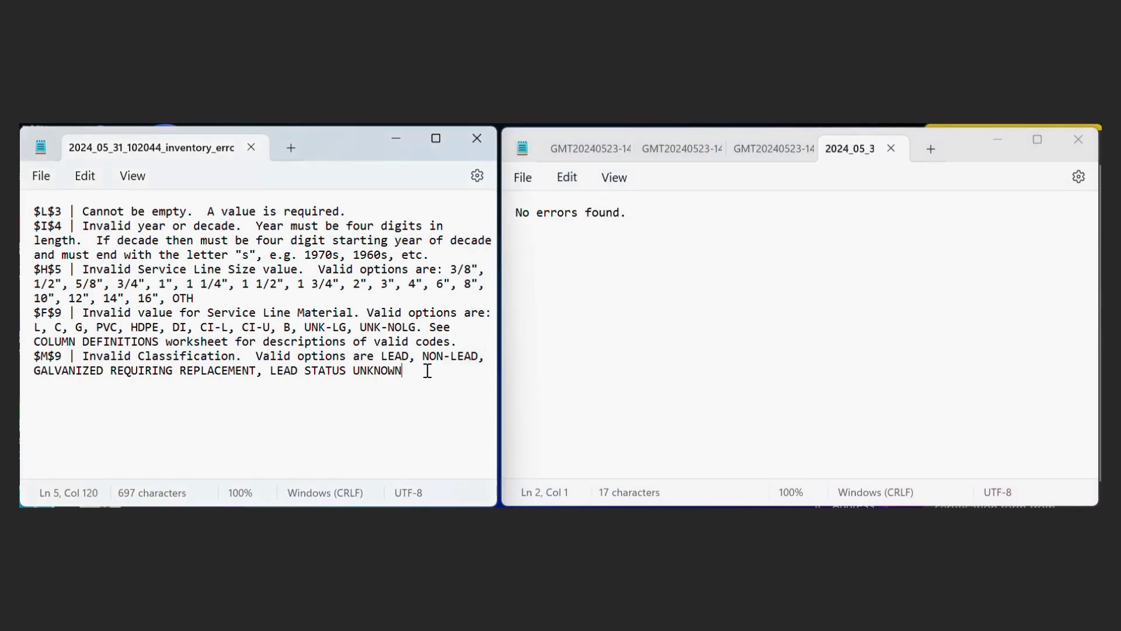
click(62, 214)
drag(62, 214, 22, 214)
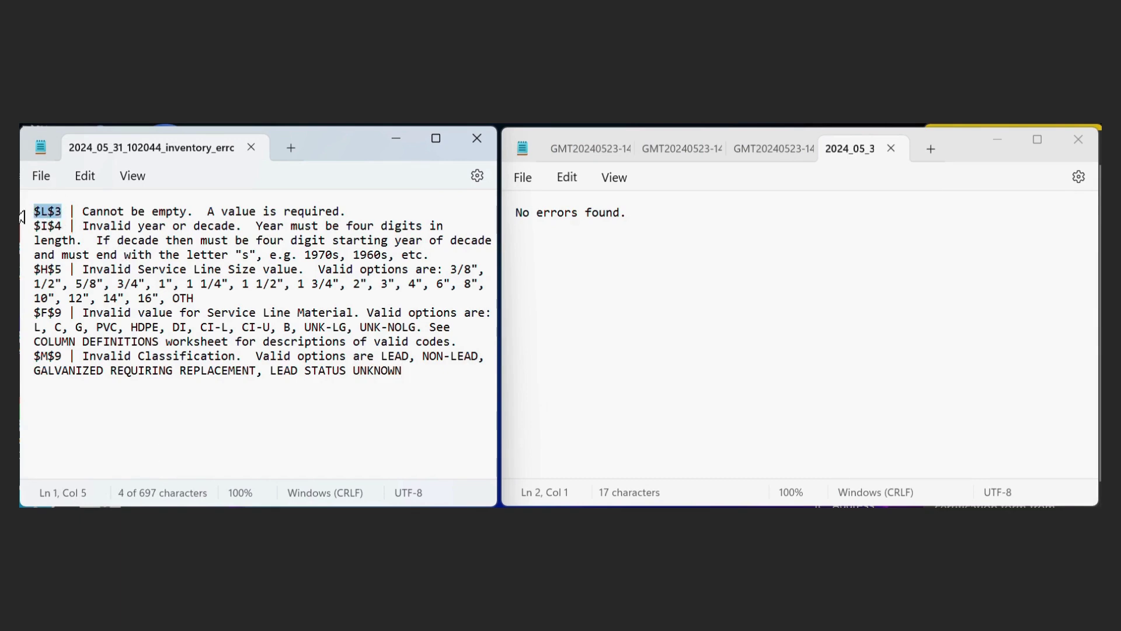
drag(348, 214, 77, 215)
click(349, 213)
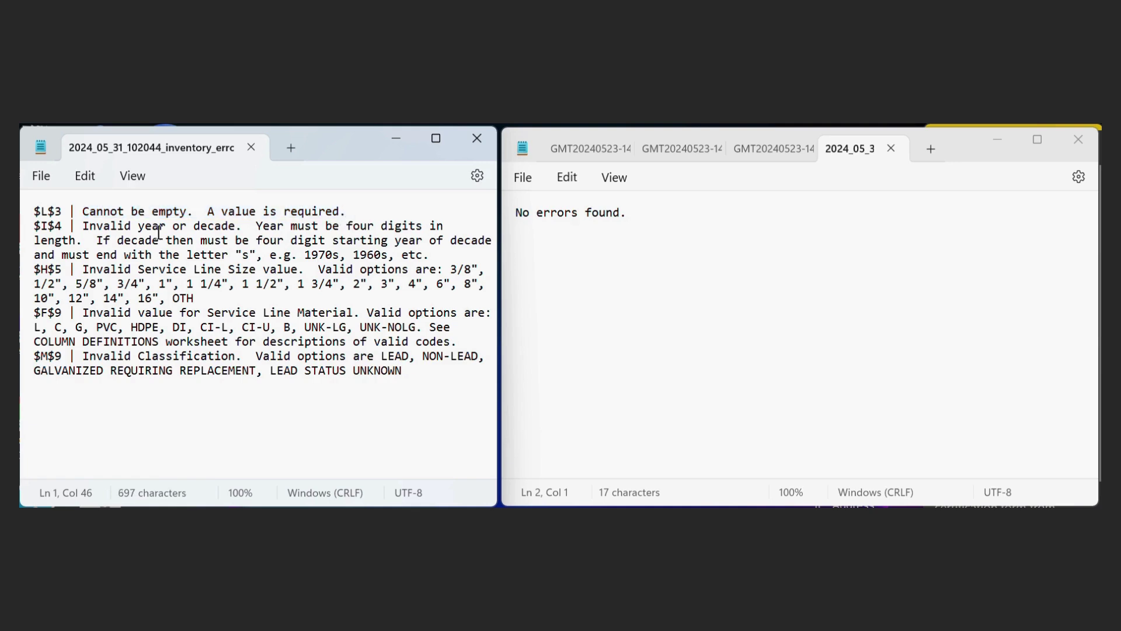
drag(86, 227, 423, 258)
click(447, 257)
drag(82, 320, 360, 318)
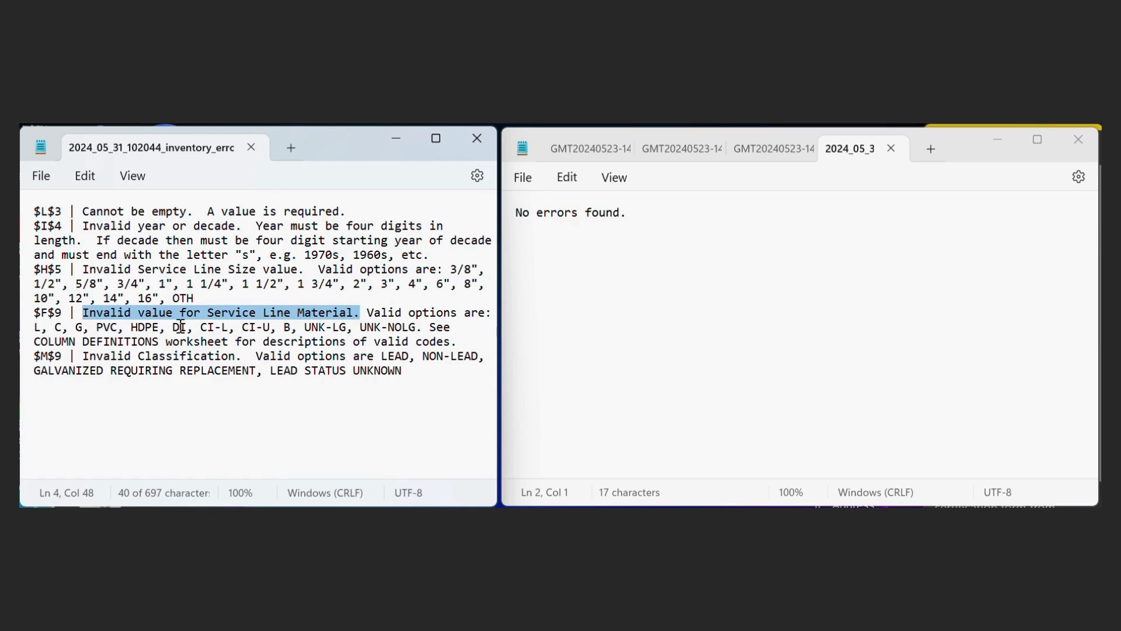
drag(131, 327, 158, 328)
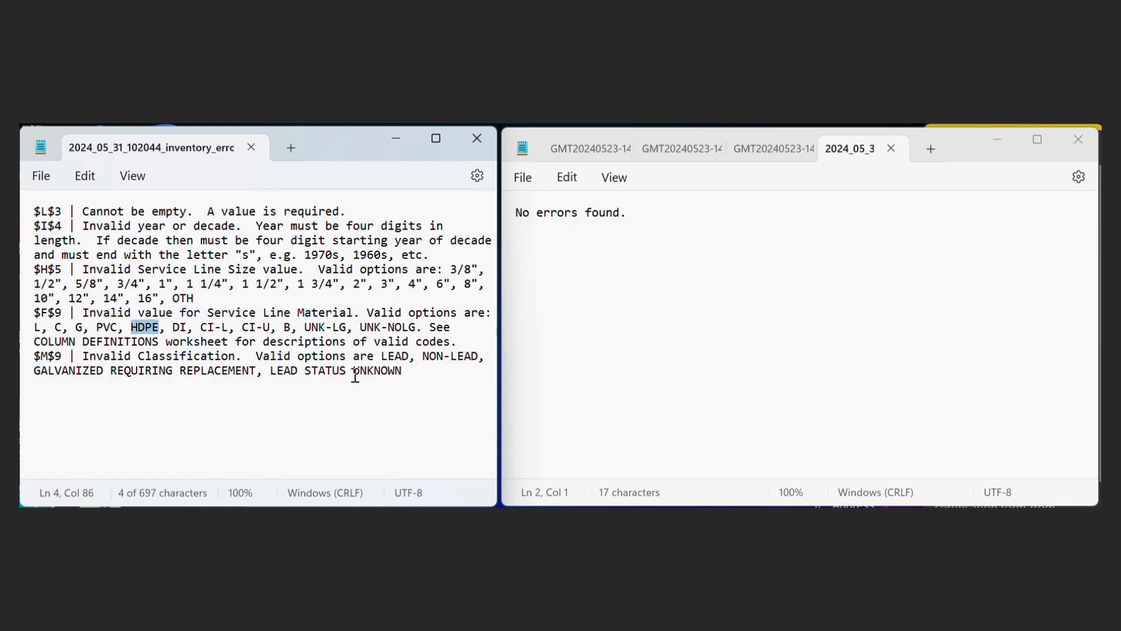
click(441, 374)
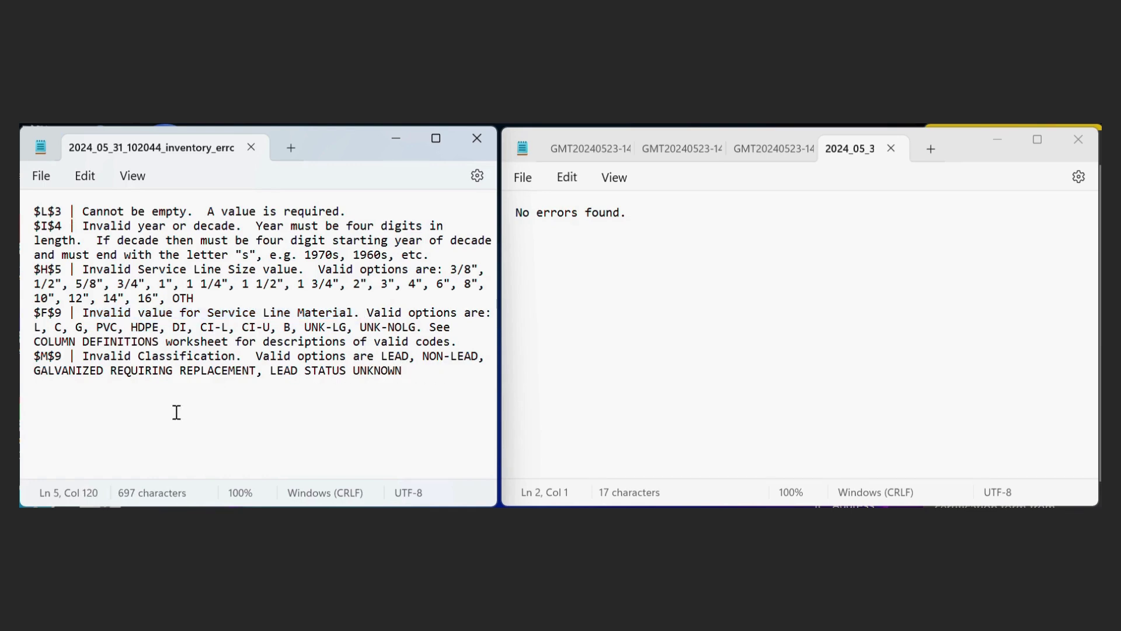
click(576, 329)
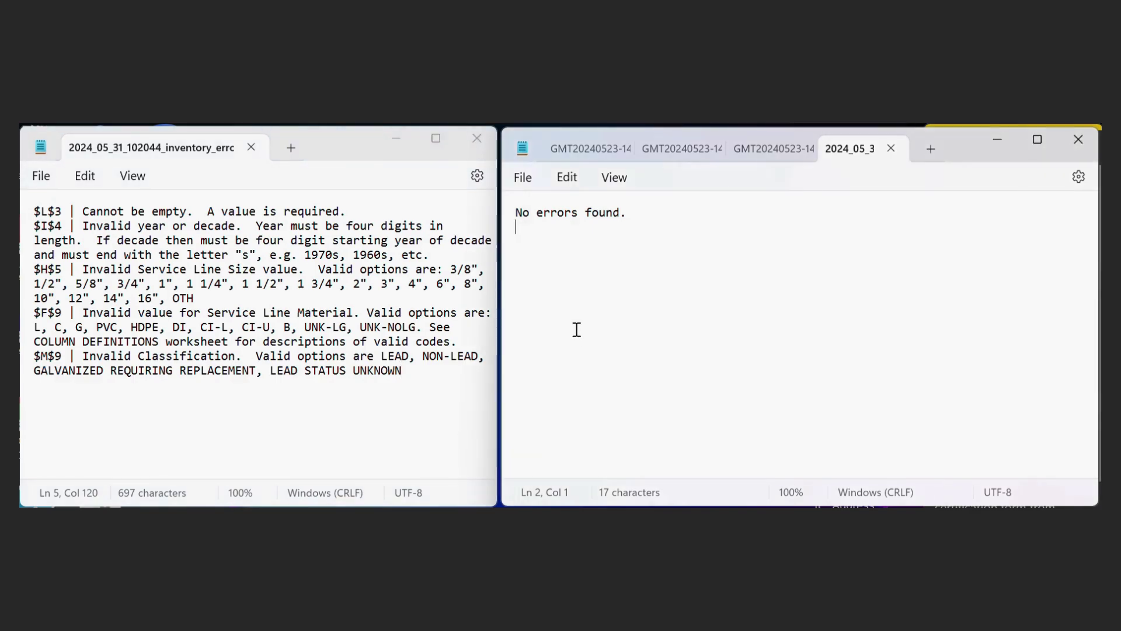